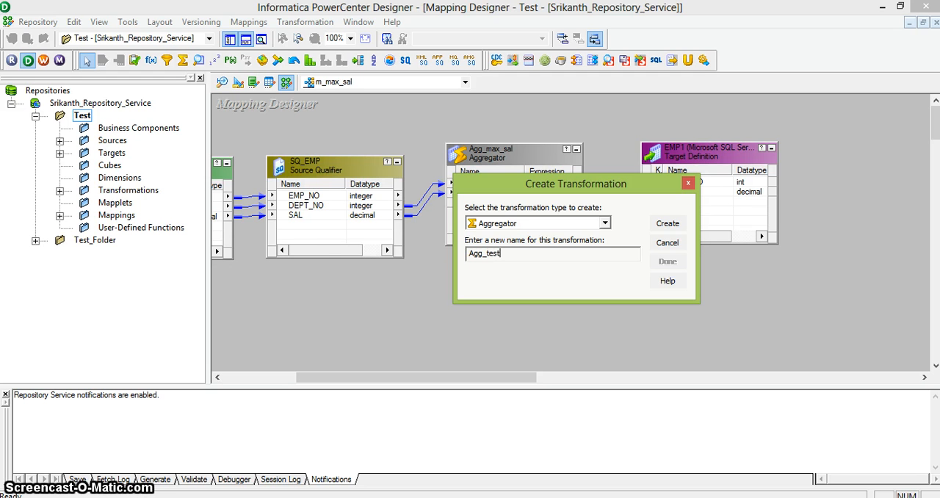
Create an Aggregator transformation named Agg_test in the m_max_sal mapping.
{"action": "key", "text": "Return"}
{"action": "left_click", "coordinate": [667, 261]}
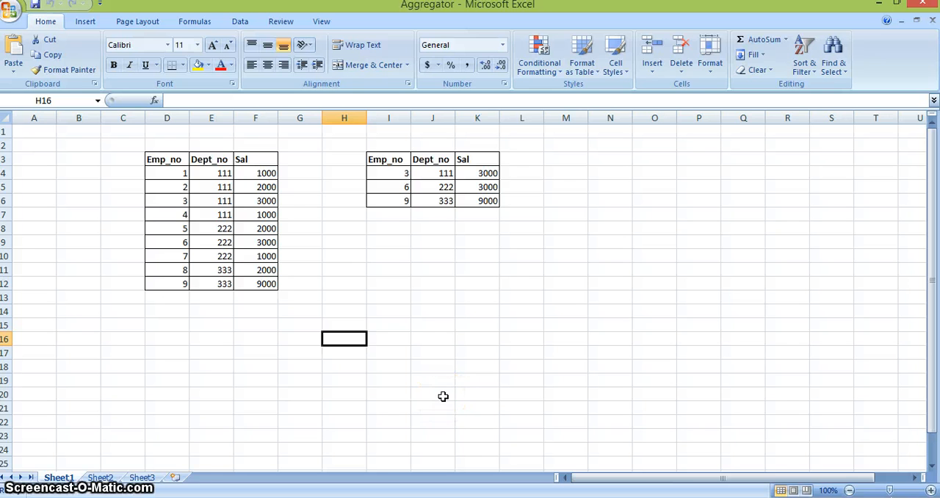
In the Aggregator Excel sheet, select the source employee table in D3:F12 to examine its records.
{"action": "left_click", "coordinate": [168, 158]}
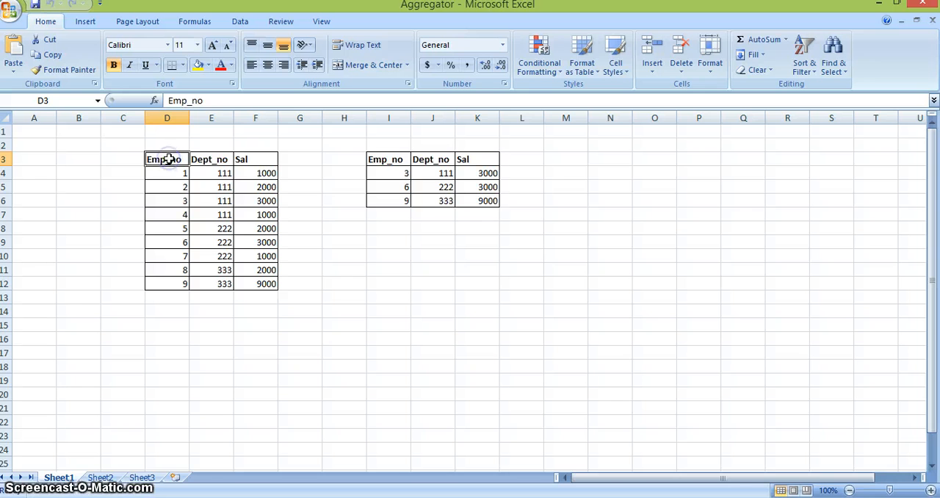
{"action": "key", "text": "shift+Right"}
{"action": "key", "text": "shift+Right"}
{"action": "key", "text": "shift+Down"}
{"action": "key", "text": "shift+Down"}
{"action": "key", "text": "shift+Down"}
{"action": "key", "text": "shift+Down"}
{"action": "key", "text": "shift+Down"}
{"action": "key", "text": "shift+Down"}
{"action": "key", "text": "shift+Down"}
{"action": "key", "text": "shift+Down"}
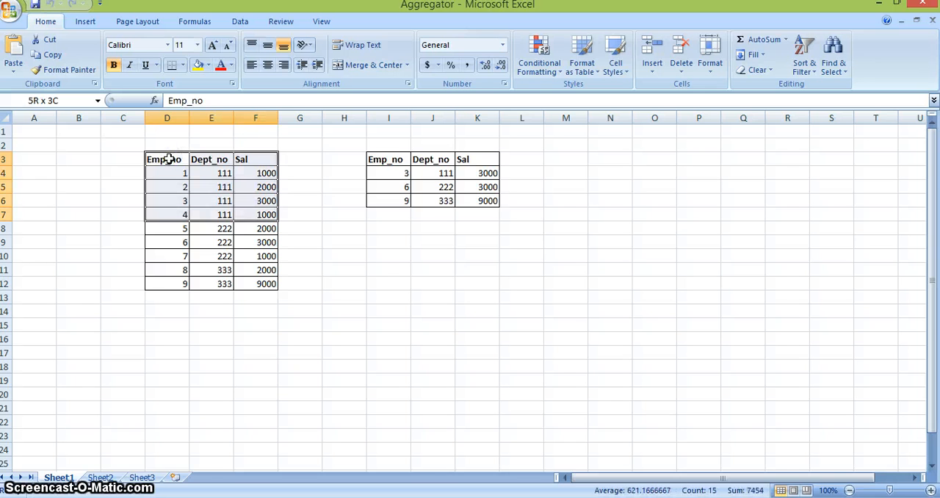
{"action": "key", "text": "shift+Down"}
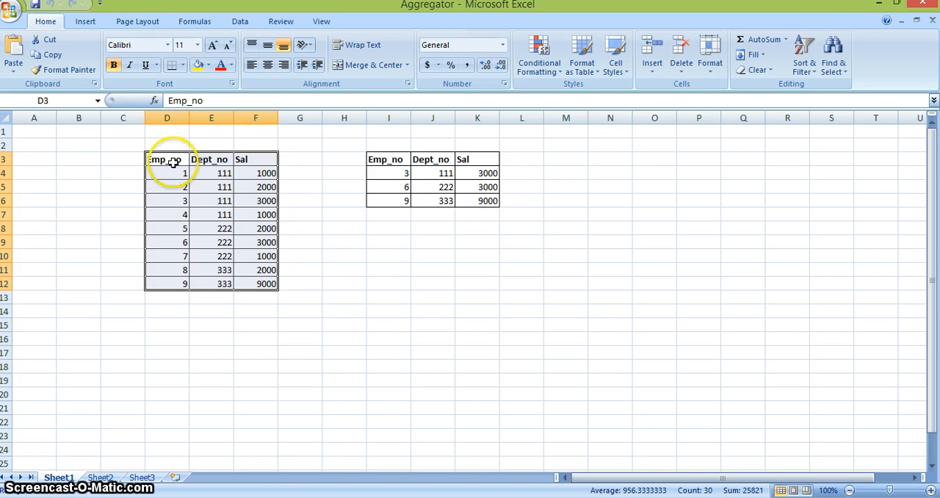
Switch back to PowerCenter Designer and delete the Agg_test aggregator from the mapping.
{"action": "left_click", "coordinate": [294, 497]}
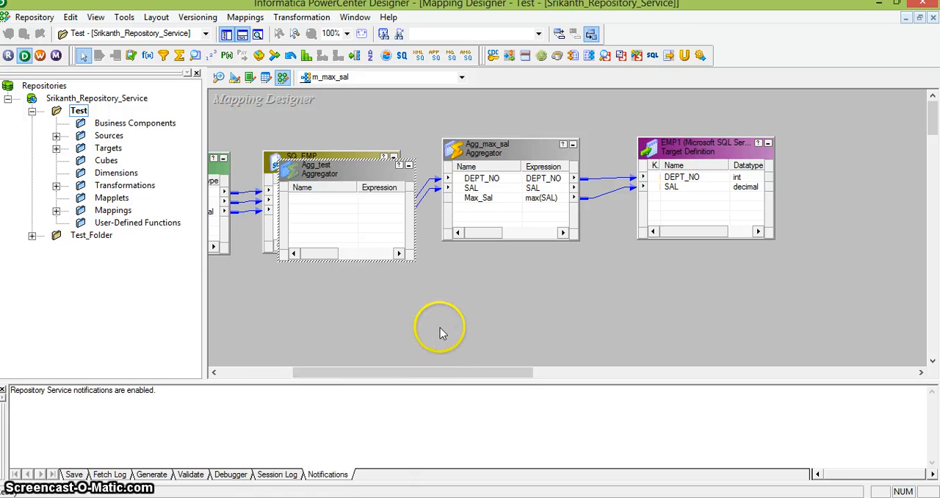
{"action": "left_click", "coordinate": [363, 179]}
{"action": "key", "text": "Delete"}
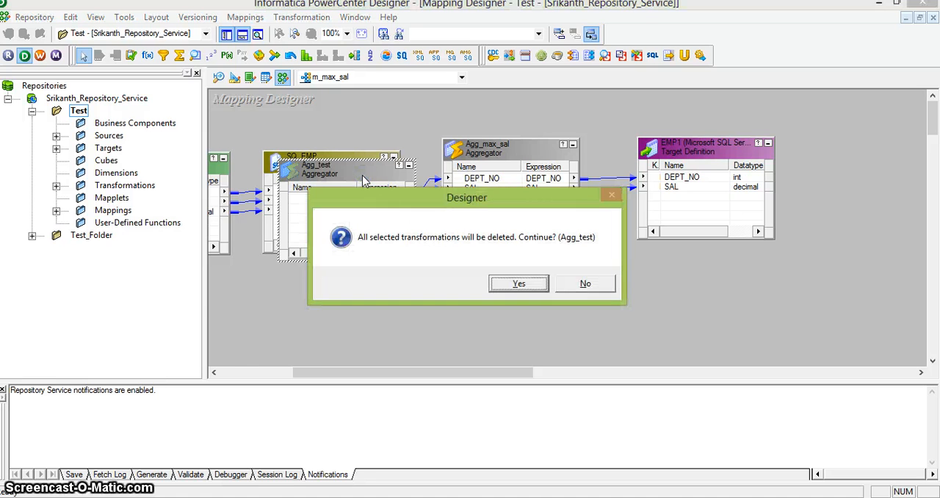
{"action": "left_click", "coordinate": [517, 284]}
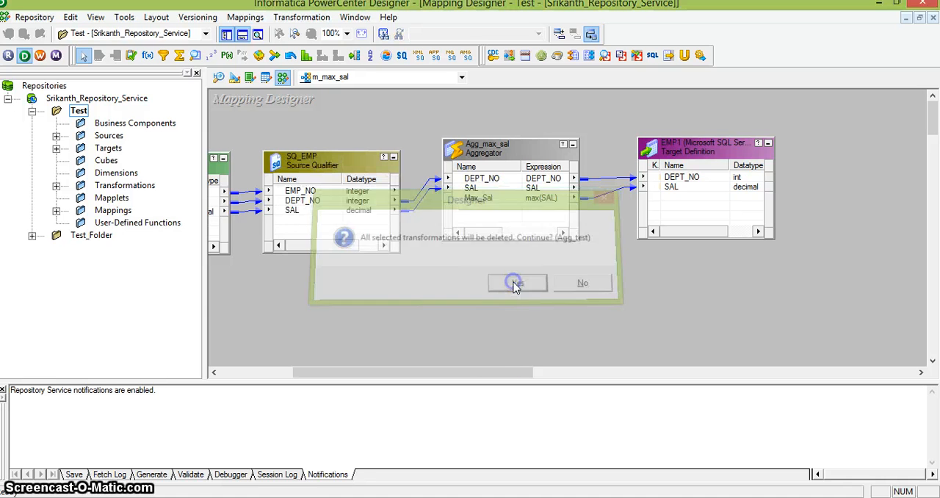
{"action": "left_click", "coordinate": [463, 317]}
{"action": "left_click_drag", "start_coordinate": [432, 373], "coordinate": [399, 373]}
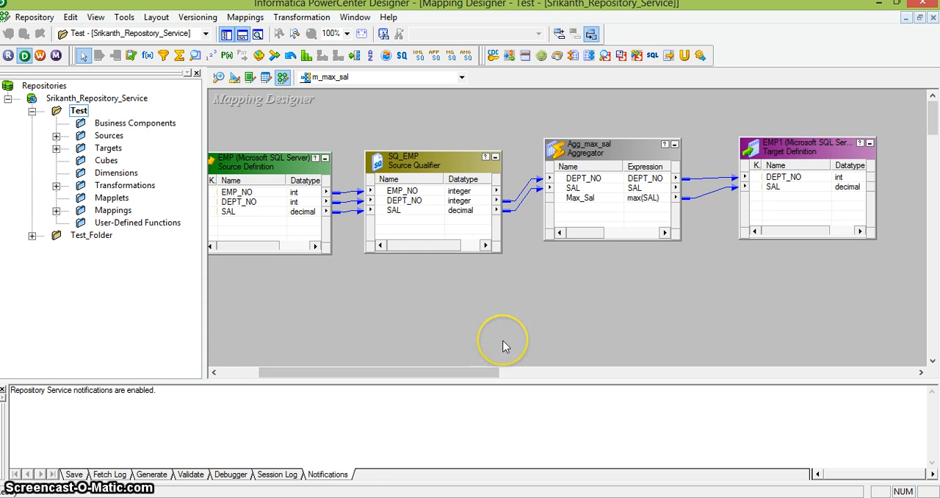
Launch SQL Server Management Studio and connect to the database engine using SQL Server Authentication with the saved login.
{"action": "key", "text": "super"}
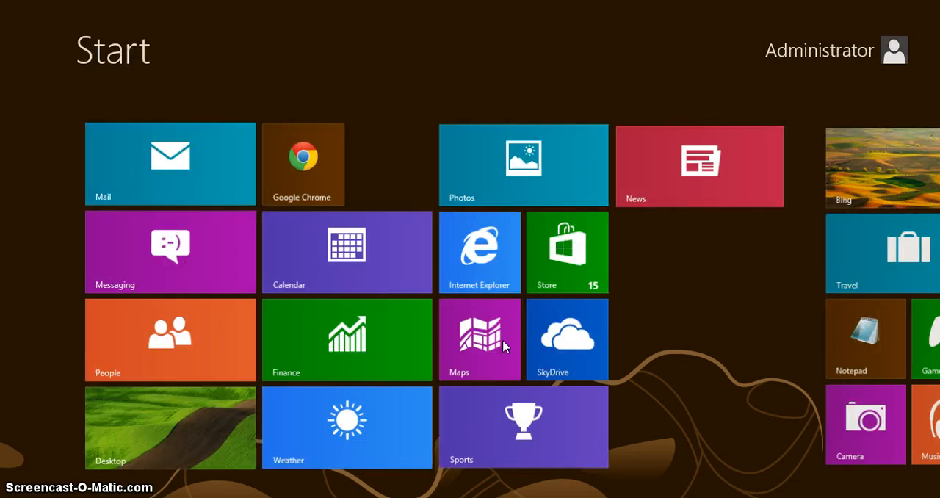
{"action": "type", "text": "sql"}
{"action": "key", "text": "Return"}
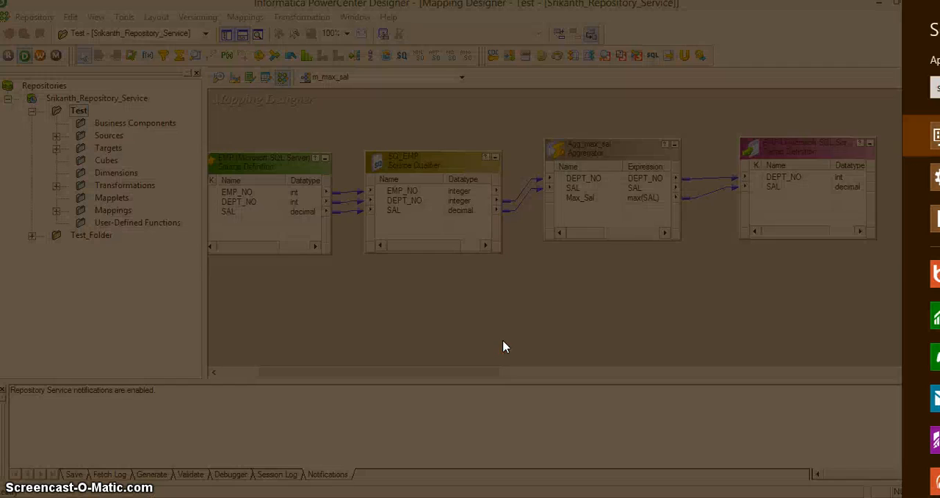
{"action": "left_click", "coordinate": [514, 304]}
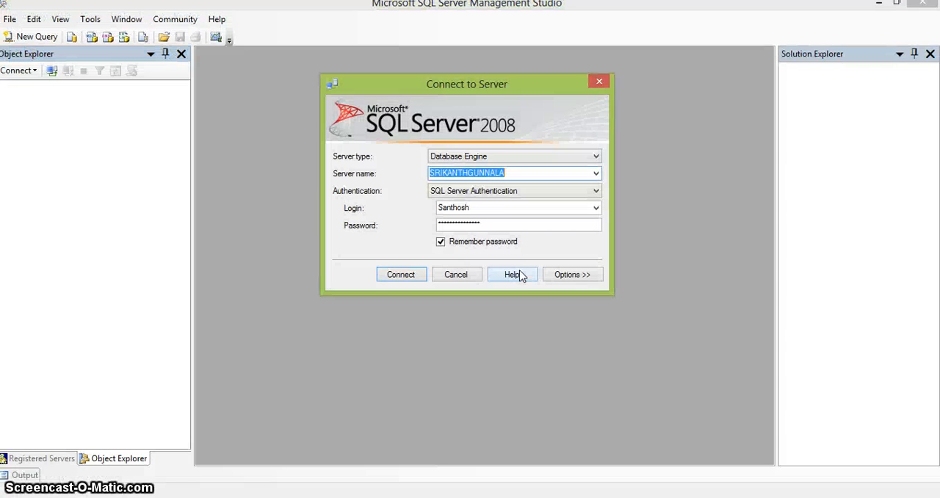
{"action": "left_click", "coordinate": [401, 273]}
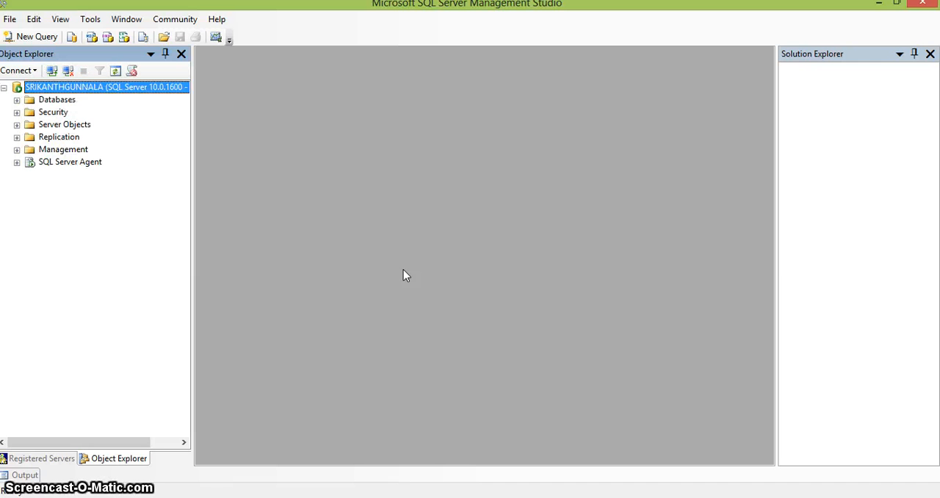
Expand the Databases list and the Source database, and open a new query on Source.
{"action": "left_click", "coordinate": [17, 101]}
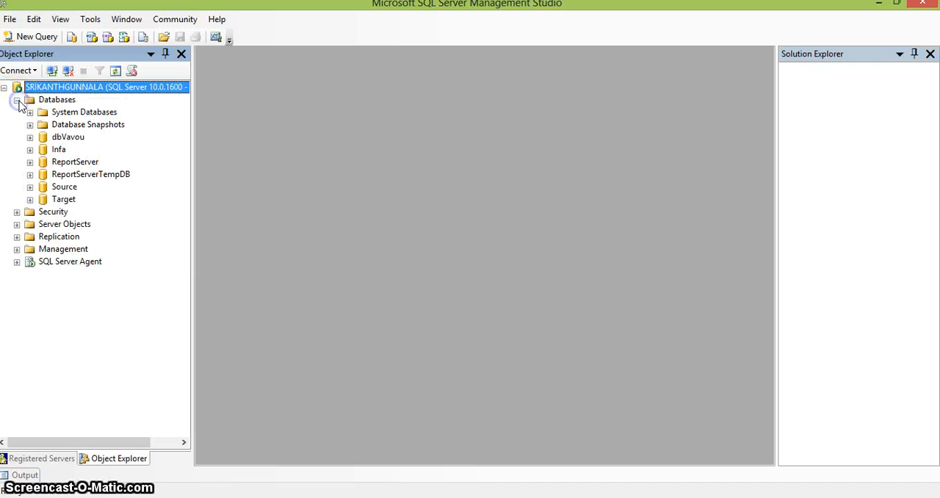
{"action": "left_click", "coordinate": [30, 187]}
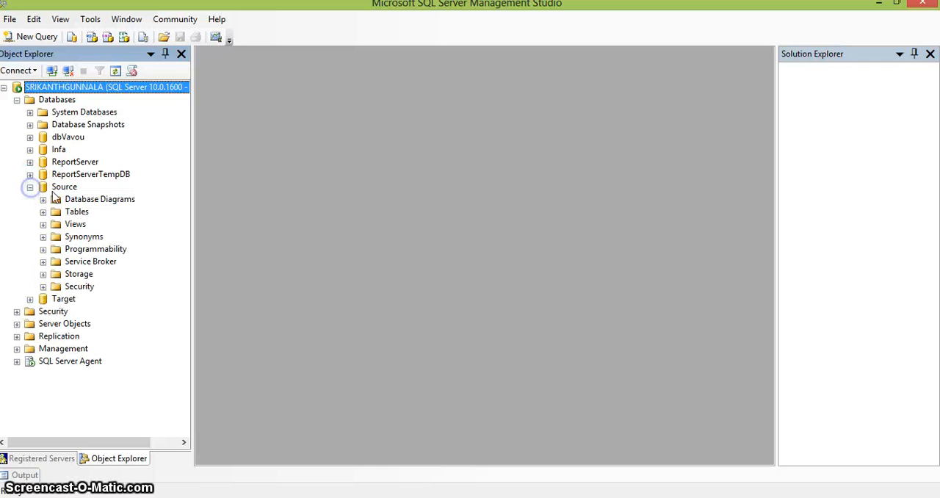
{"action": "left_click", "coordinate": [64, 186]}
{"action": "left_click", "coordinate": [33, 38]}
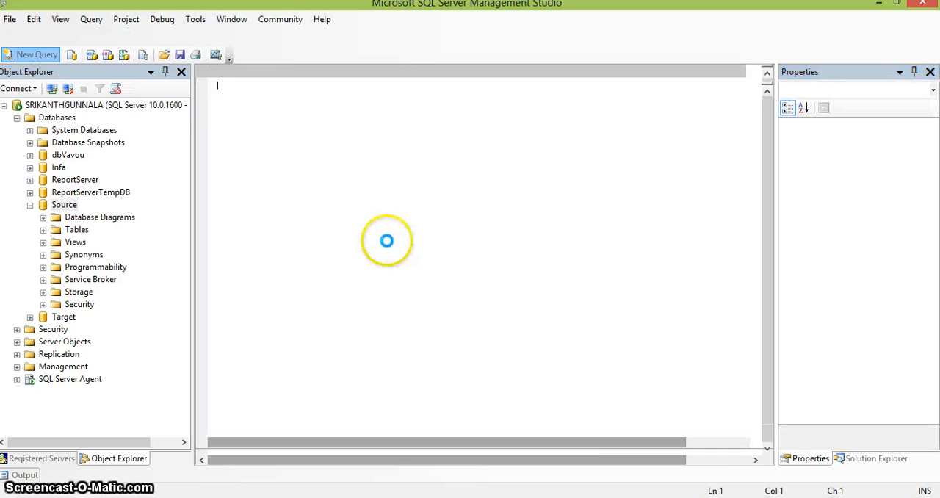
Write and execute the query SELECT * FROM EMP against the Source database.
{"action": "type", "text": "SELECT"}
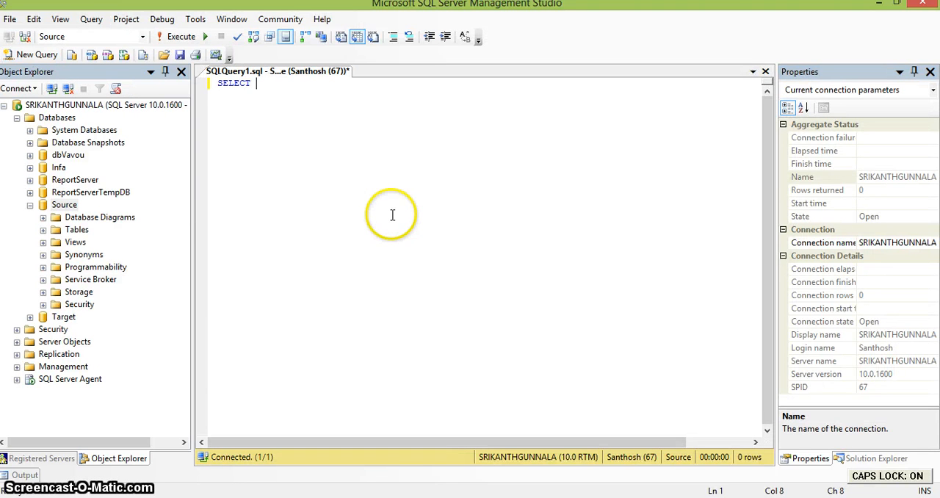
{"action": "key", "text": "BackSpace"}
{"action": "key", "text": "BackSpace"}
{"action": "key", "text": "BackSpace"}
{"action": "key", "text": "BackSpace"}
{"action": "key", "text": "BackSpace"}
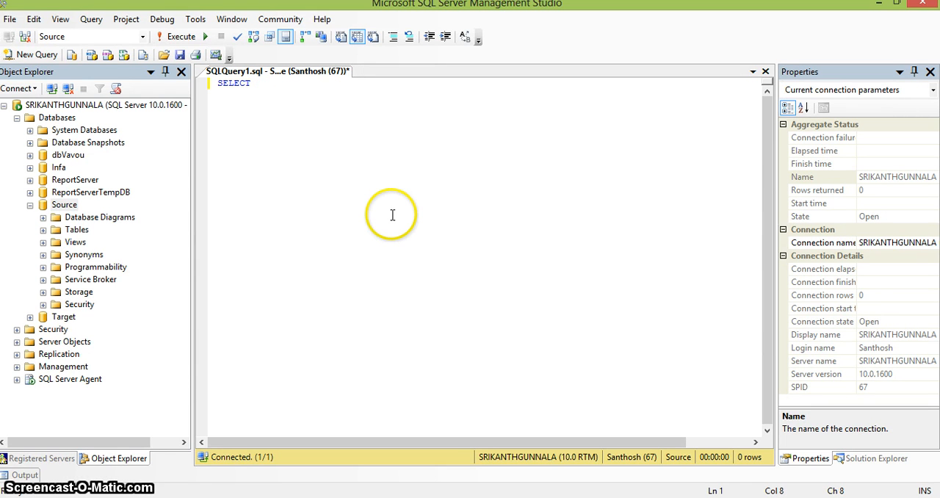
{"action": "type", "text": "* FROM EMP"}
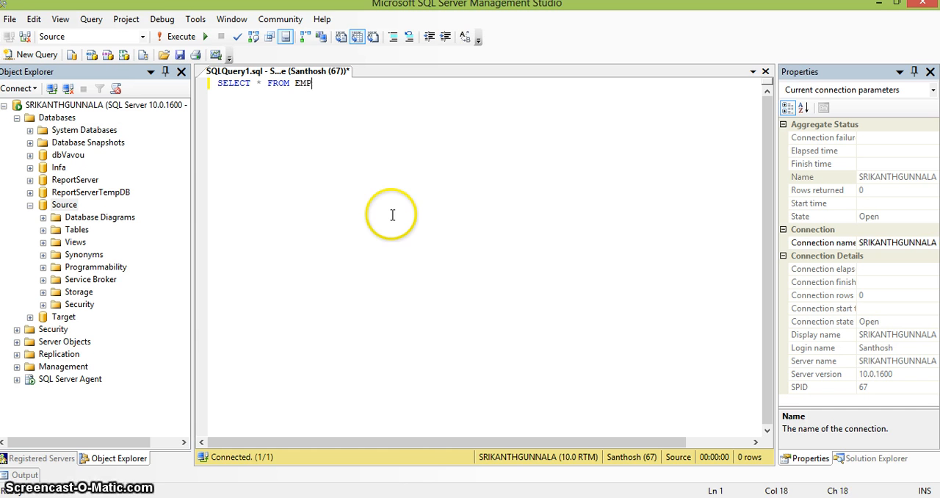
{"action": "left_click", "coordinate": [178, 38]}
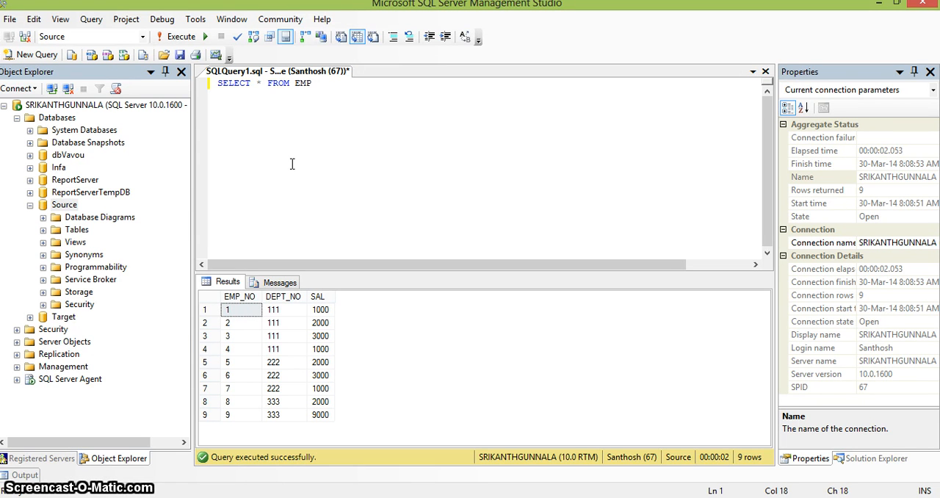
{"action": "left_click", "coordinate": [435, 357]}
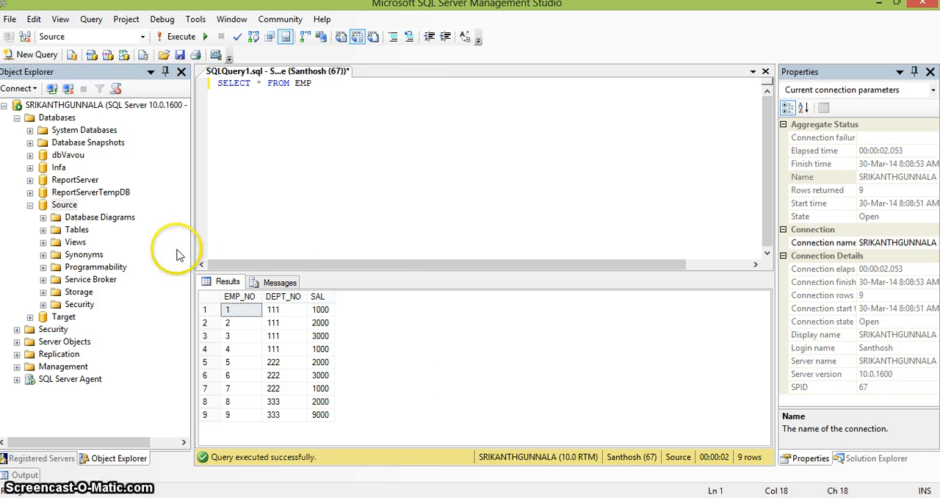
Open a new query on the Target database and execute SELECT * FROM EMP in it.
{"action": "left_click", "coordinate": [59, 317]}
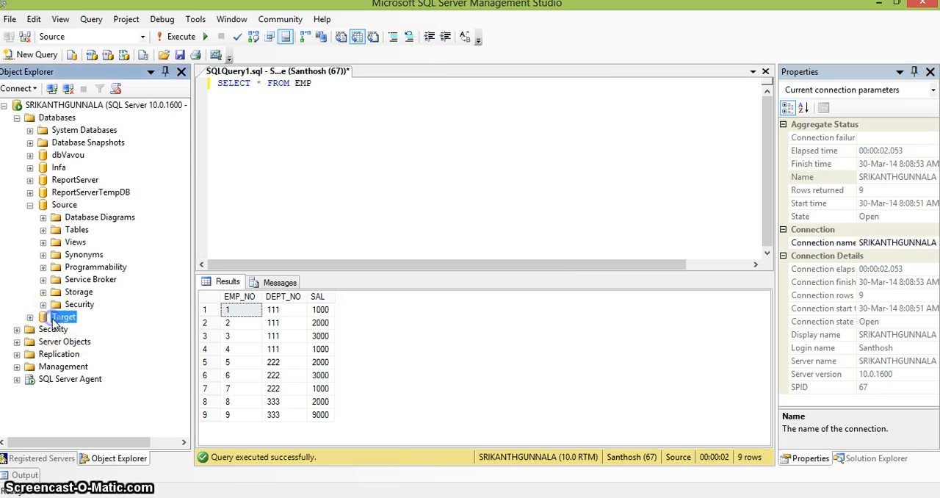
{"action": "left_click", "coordinate": [35, 55]}
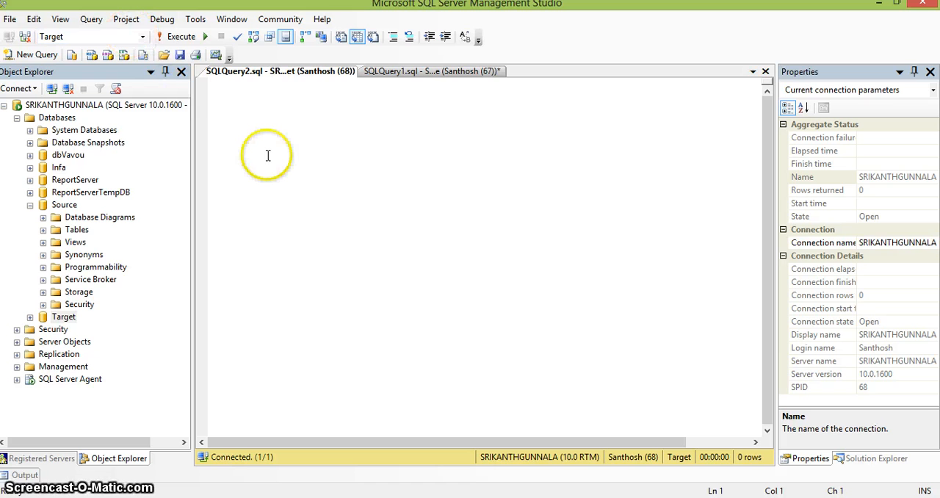
{"action": "type", "text": "SELECT *"}
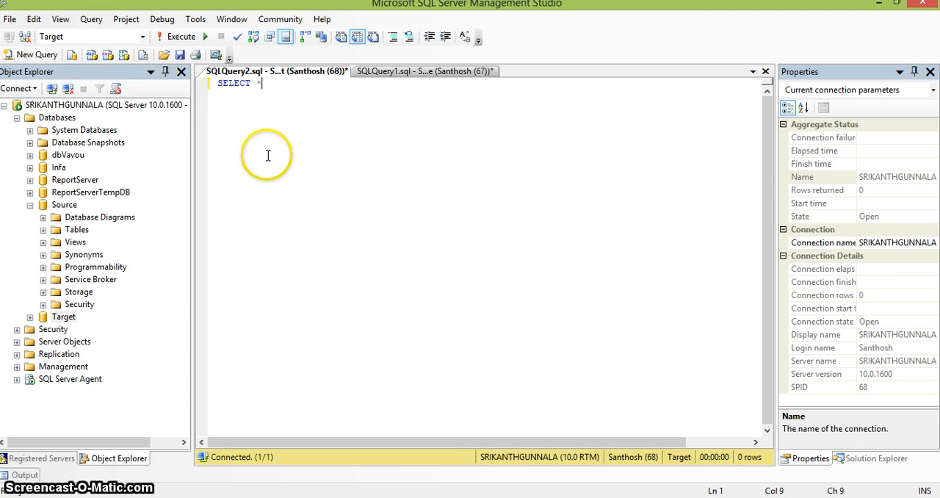
{"action": "type", "text": " FROM EMP"}
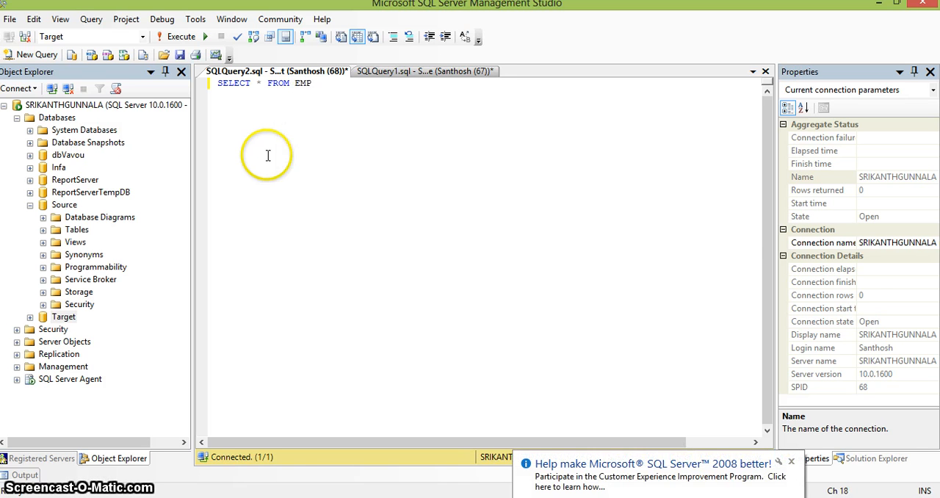
{"action": "left_click", "coordinate": [175, 36]}
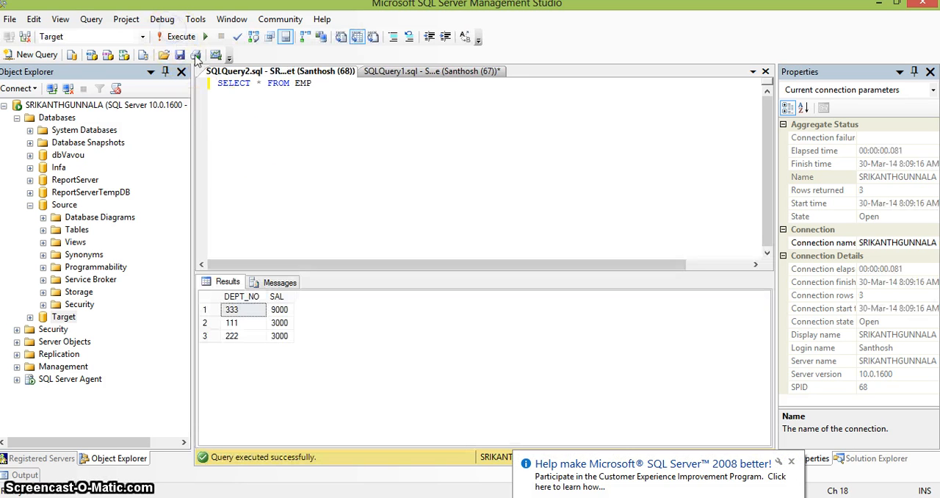
{"action": "left_click", "coordinate": [246, 149]}
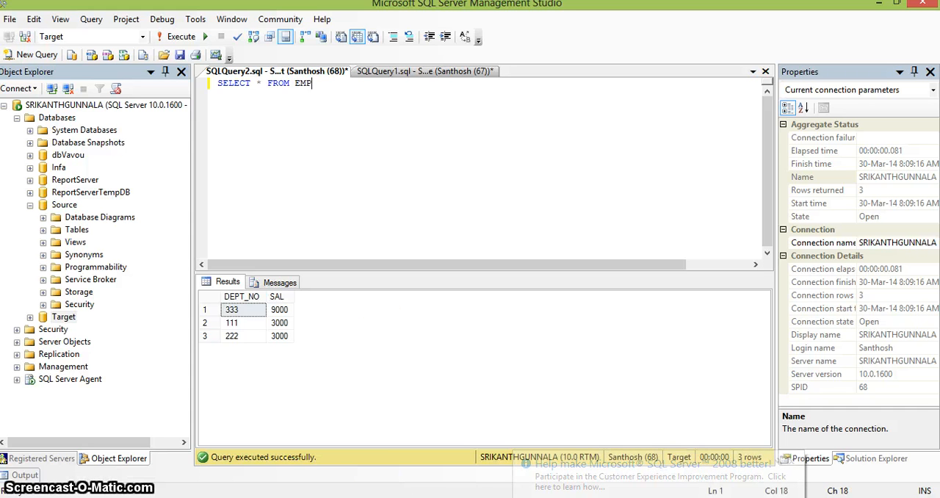
Switch to PowerCenter Designer and examine the port definitions, expression and group-by setting of the Agg_max_sal aggregator.
{"action": "key", "text": "alt+Tab"}
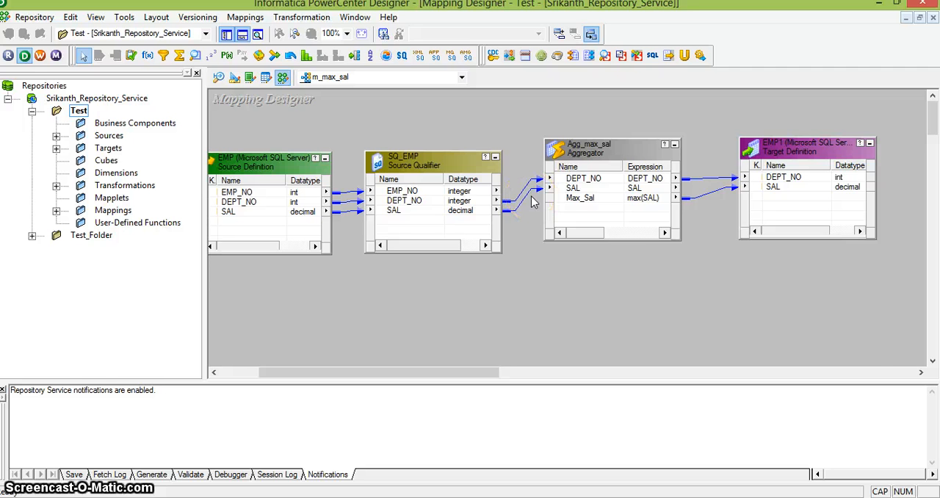
{"action": "double_click", "coordinate": [586, 152]}
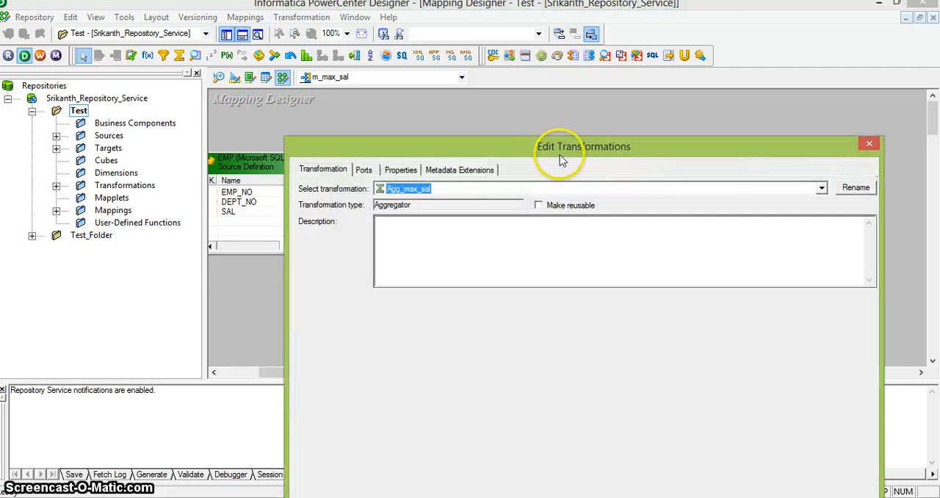
{"action": "left_click_drag", "start_coordinate": [541, 144], "coordinate": [399, 20]}
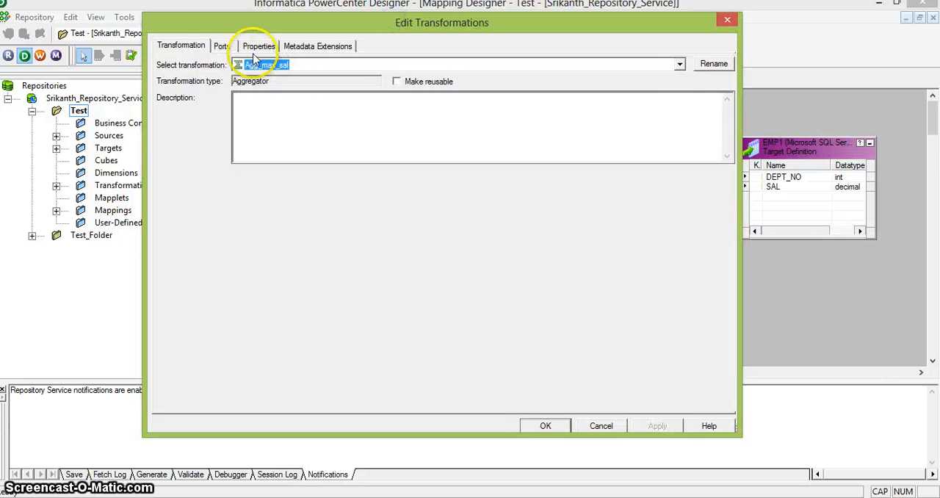
{"action": "left_click", "coordinate": [223, 46]}
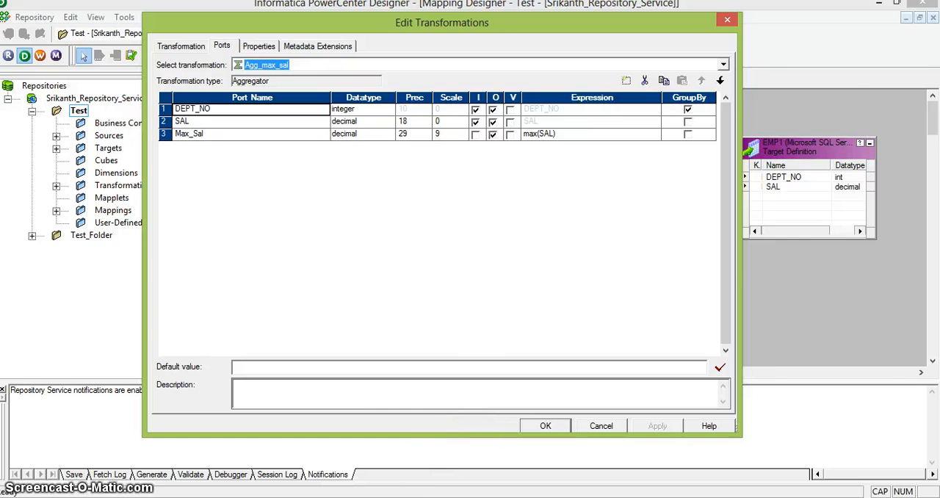
Switch to SQL Server Management Studio and add SELECT DEPT_NO,MAX(SAL) SAL FROM EMP GROUP BY DEPT_NO below the existing query on Source.
{"action": "left_click", "coordinate": [459, 496]}
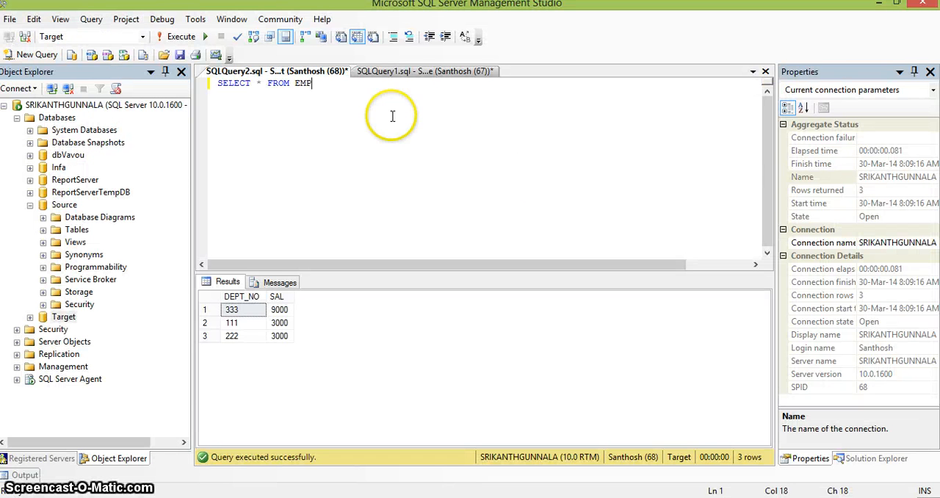
{"action": "left_click", "coordinate": [408, 72]}
{"action": "left_click", "coordinate": [470, 144]}
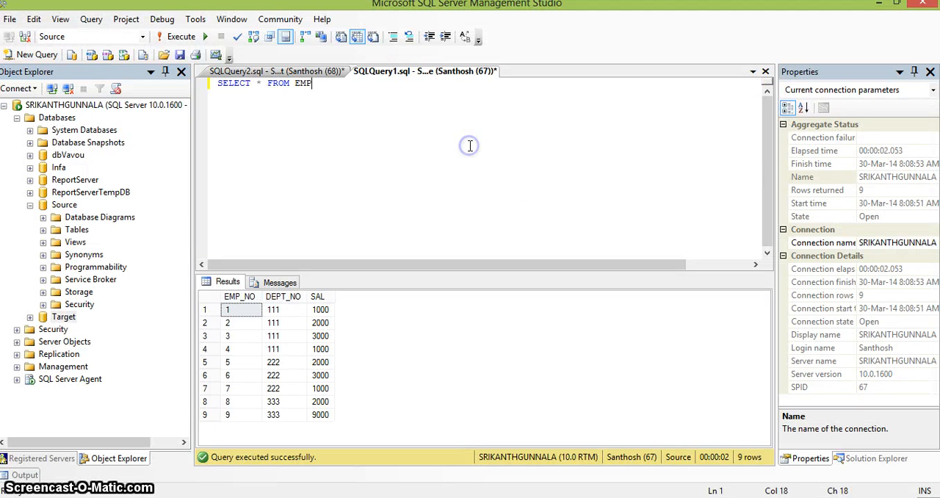
{"action": "key", "text": "Return"}
{"action": "key", "text": "Return"}
{"action": "type", "text": "SELECT "}
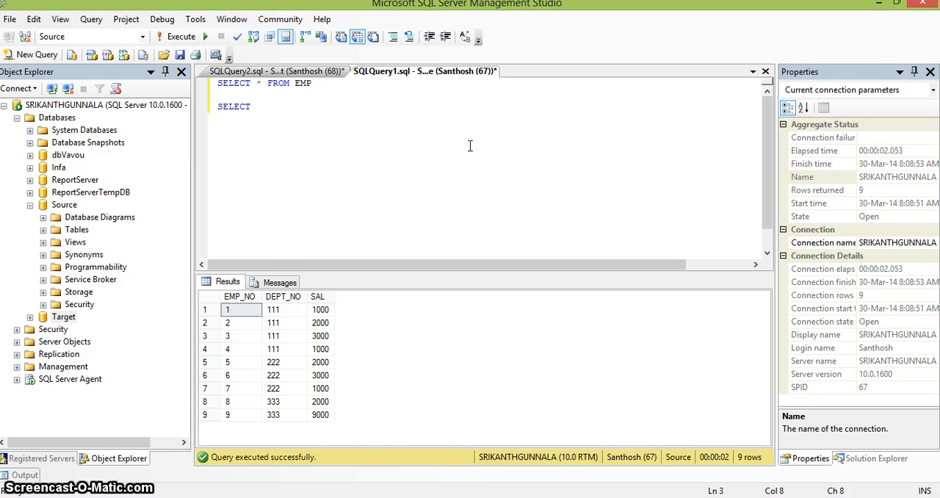
{"action": "type", "text": "DEP"}
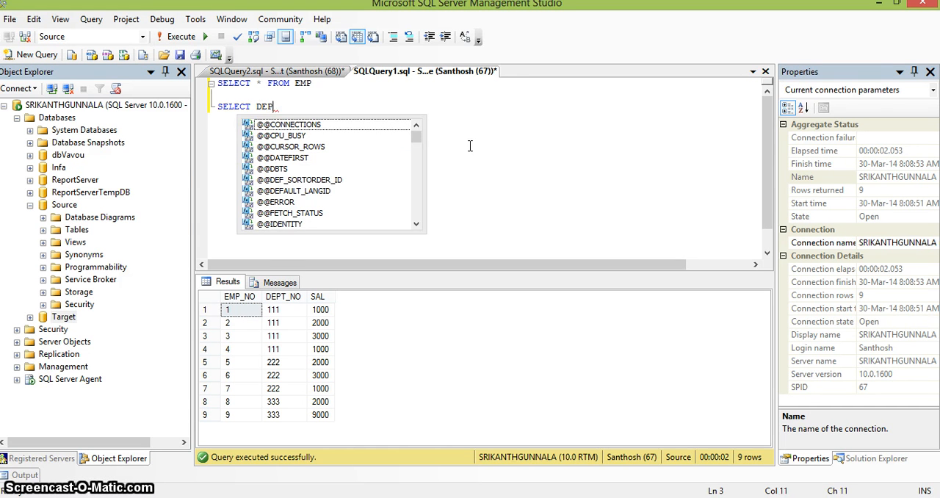
{"action": "type", "text": "T_NO,MAX(SA"}
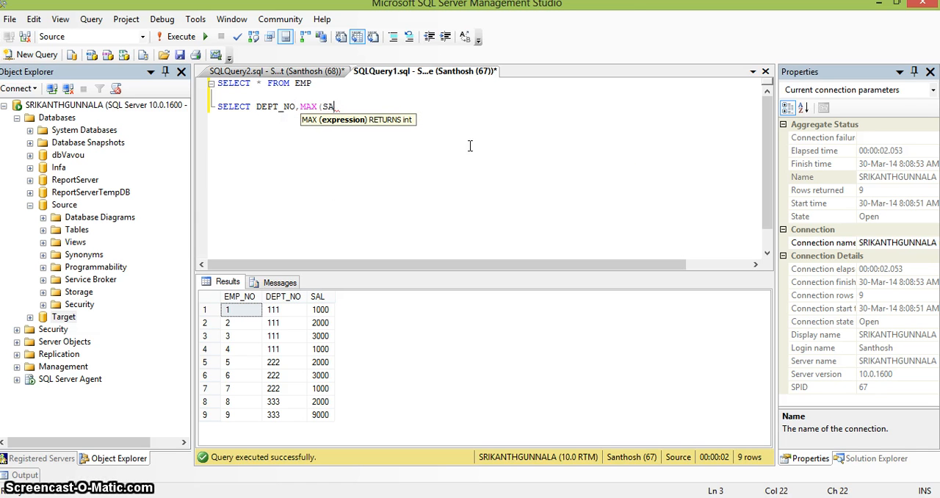
{"action": "type", "text": "L) SAL F"}
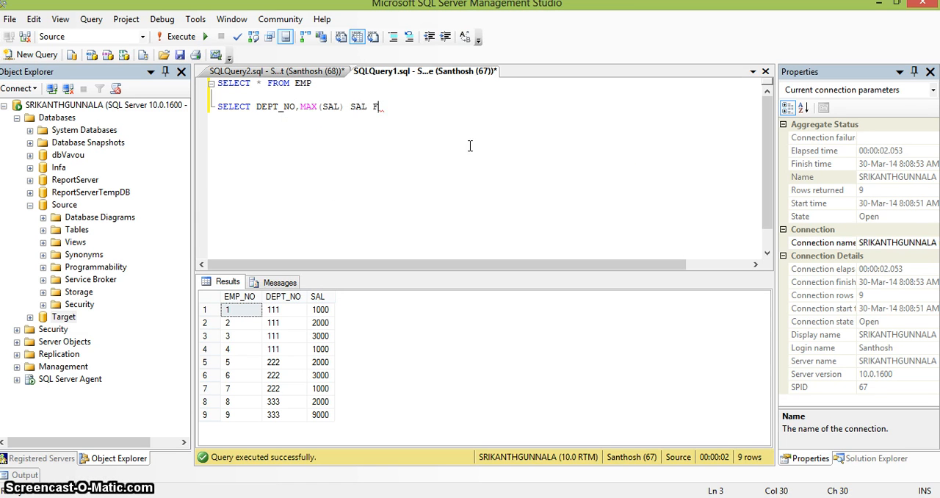
{"action": "type", "text": "ROM EMP GROUP BY"}
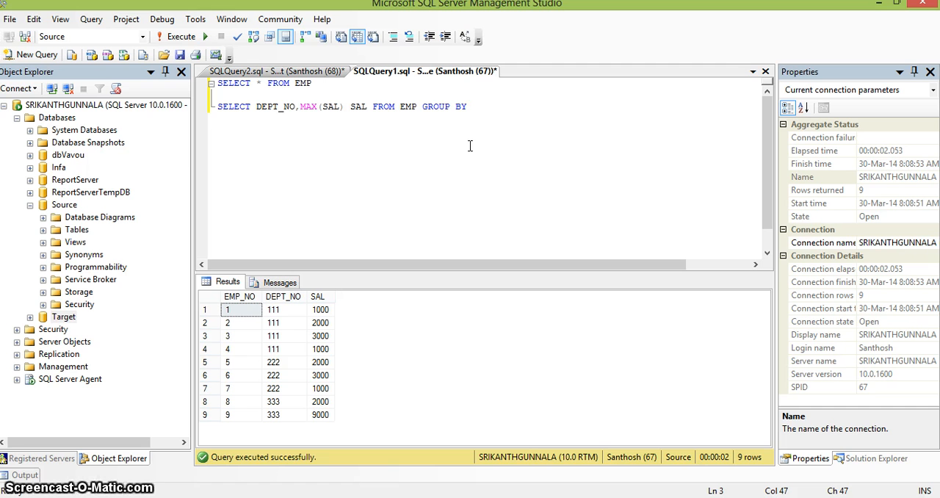
{"action": "type", "text": "DEPT_NO"}
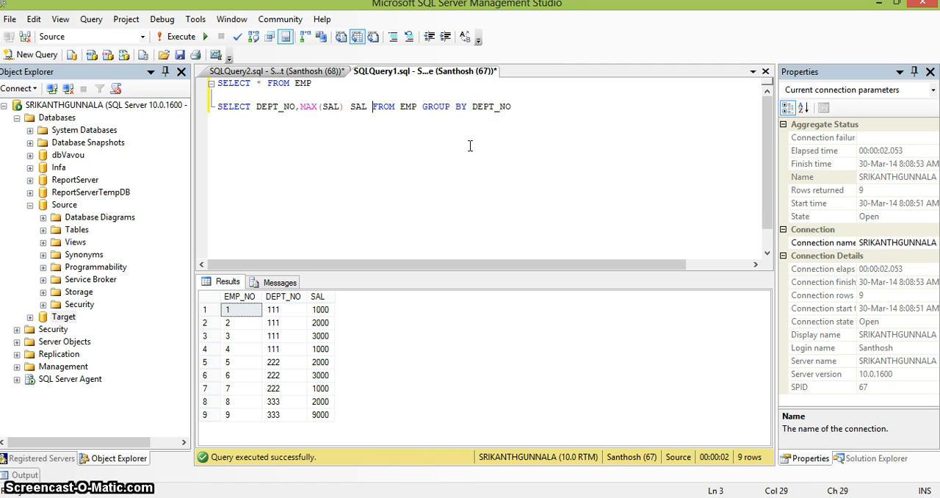
Break the new query into separate lines so the FROM and GROUP BY clauses each start their own line.
{"action": "key", "text": "Return"}
{"action": "key", "text": "ctrl+Right"}
{"action": "key", "text": "ctrl+Right"}
{"action": "key", "text": "Return"}
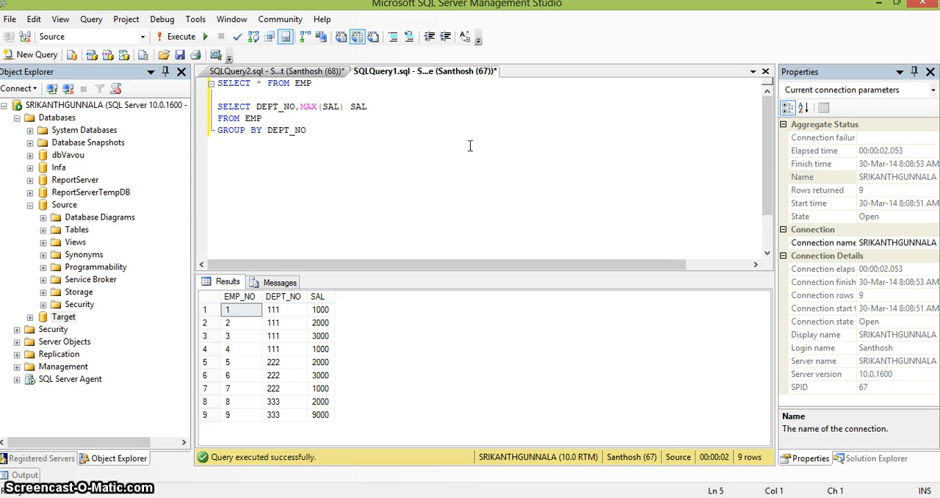
Select the three-line grouped MAX(SAL) query and execute only that statement against Source.
{"action": "key", "text": "shift+Up"}
{"action": "key", "text": "shift+Up"}
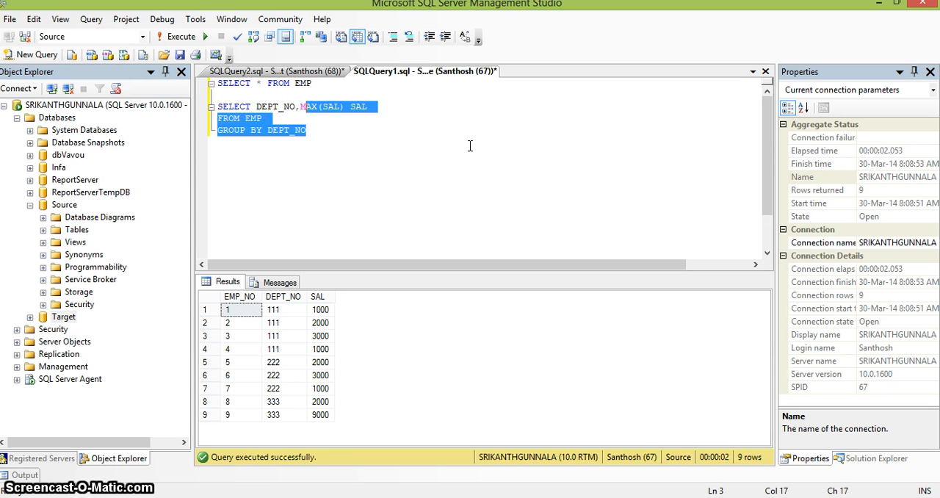
{"action": "key", "text": "shift+Home"}
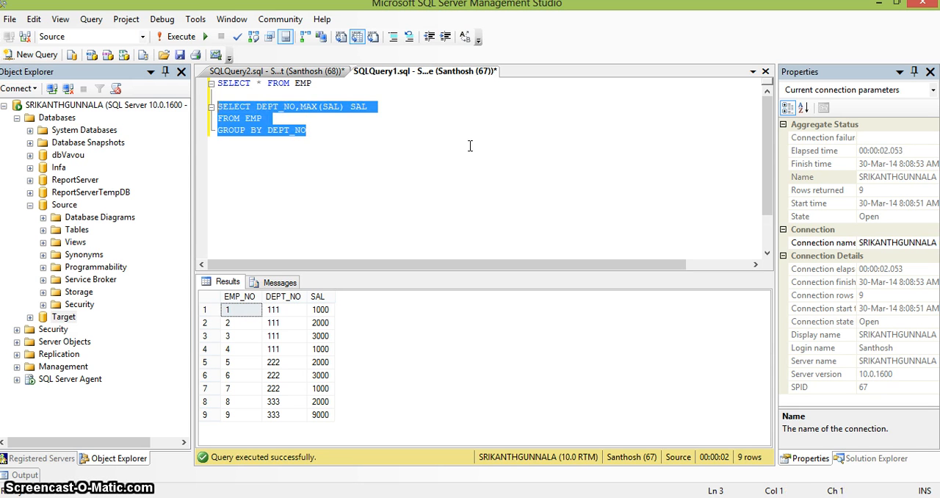
{"action": "left_click", "coordinate": [185, 38]}
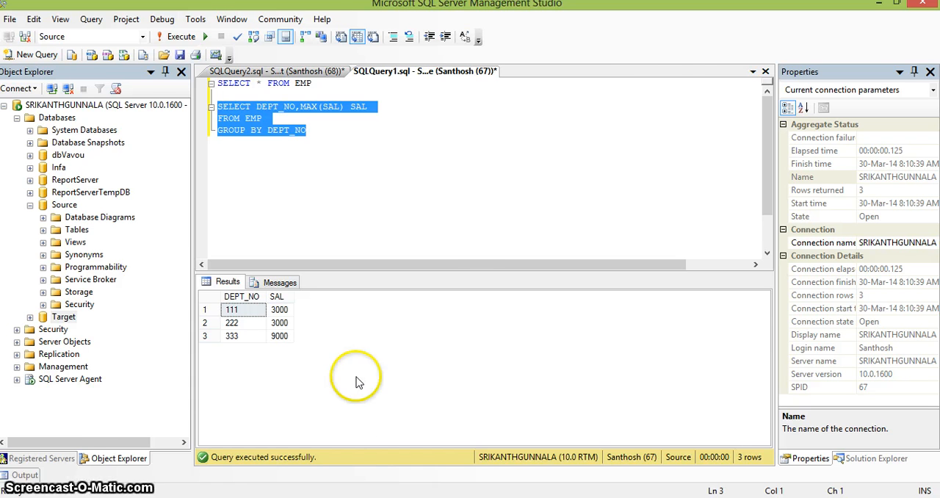
Switch to PowerCenter Designer, examine the Agg_max_sal aggregator's properties, and compare the m_max_sal mapping with the SQL query.
{"action": "key", "text": "alt+Tab"}
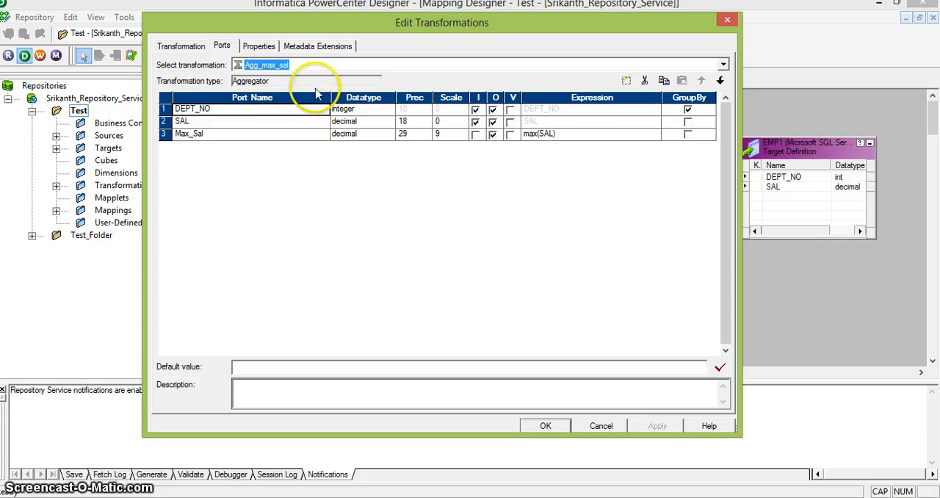
{"action": "left_click", "coordinate": [260, 45]}
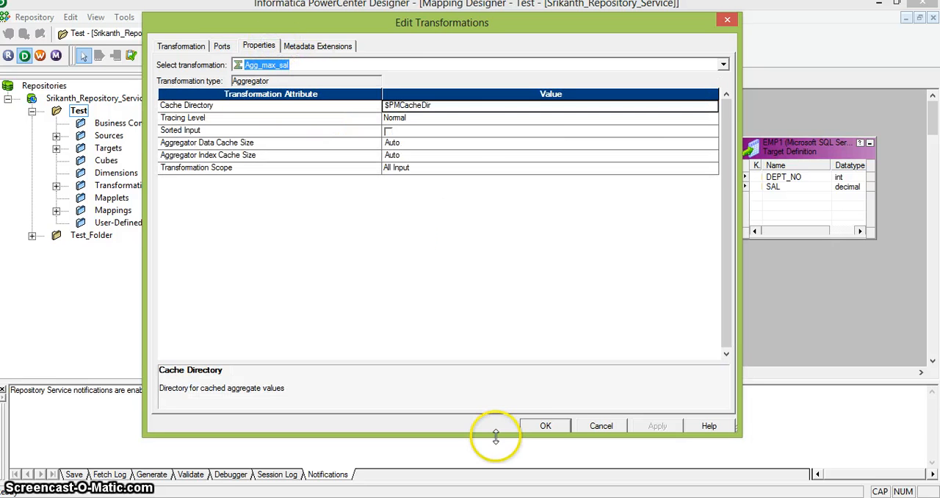
{"action": "left_click", "coordinate": [546, 426]}
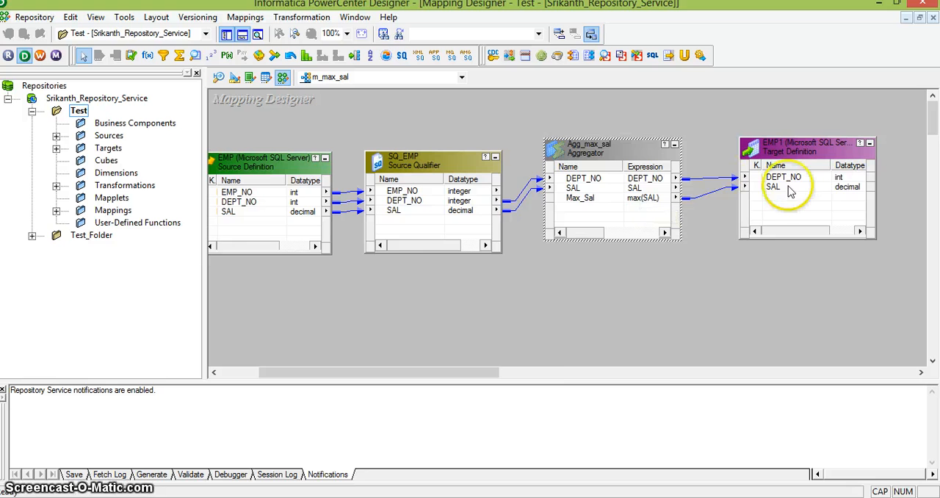
{"action": "left_click", "coordinate": [666, 375]}
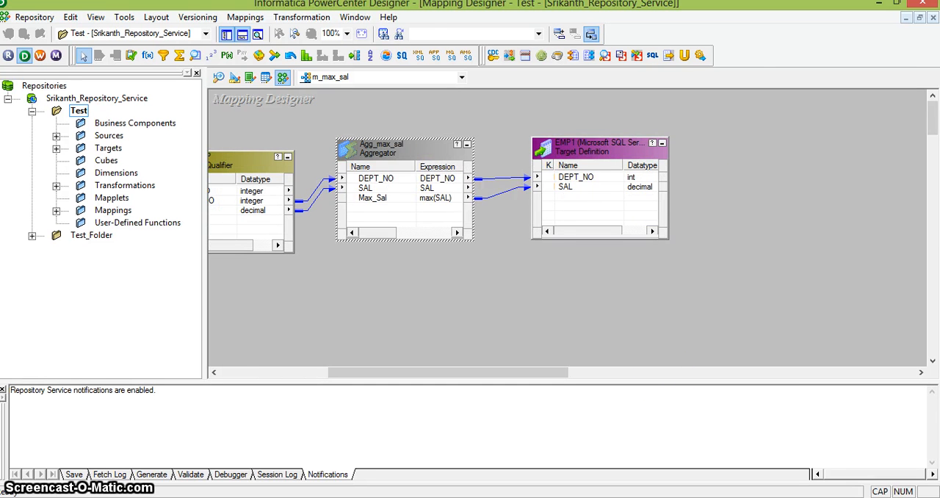
{"action": "key", "text": "alt+Tab"}
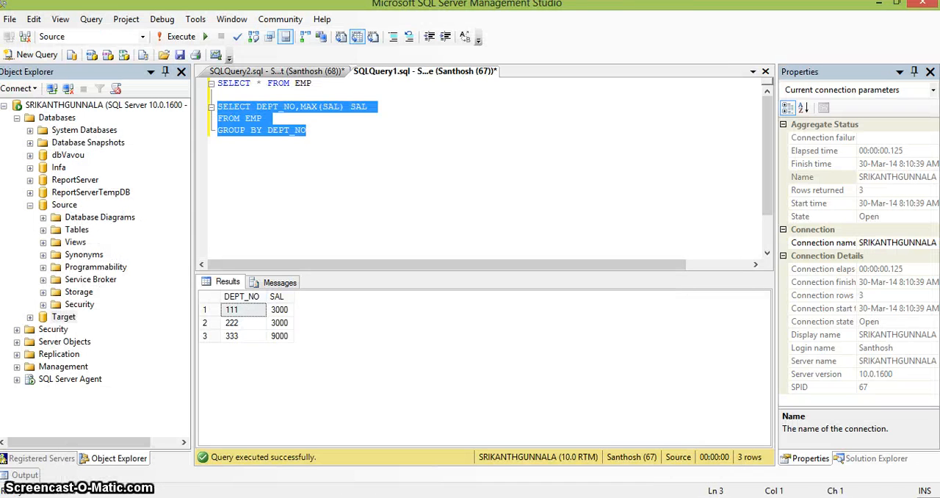
{"action": "key", "text": "alt+Tab"}
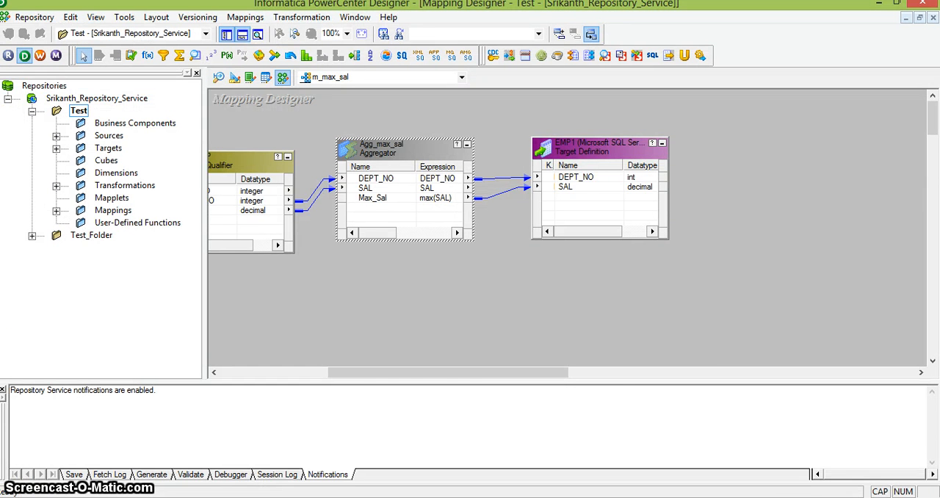
Switch to the PowerPoint tutorial and review the Creating Aggregator Transformation instructions and the example pictures on the following slide.
{"action": "key", "text": "alt+Tab"}
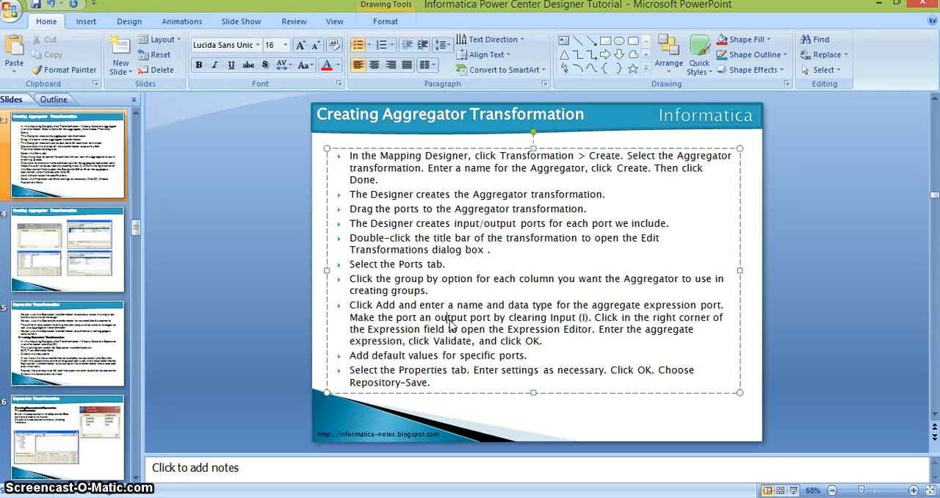
{"action": "left_click", "coordinate": [445, 320]}
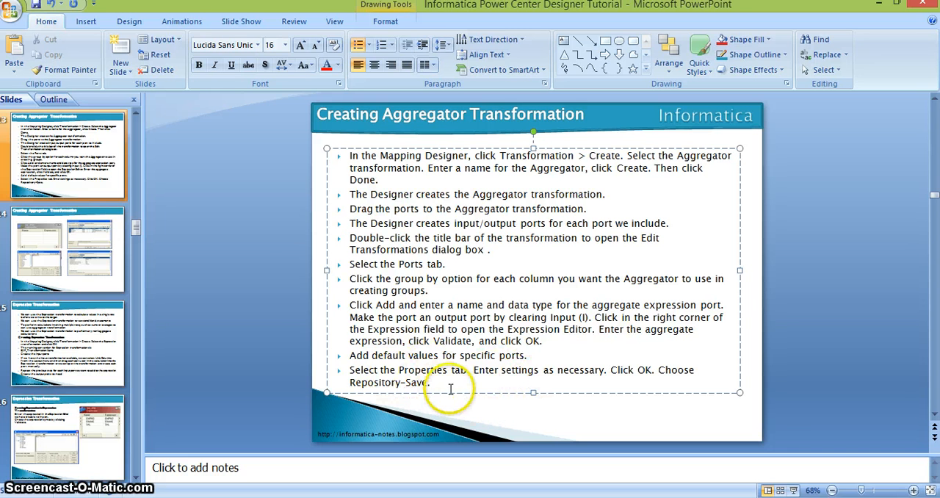
{"action": "left_click", "coordinate": [96, 245]}
{"action": "left_click", "coordinate": [404, 214]}
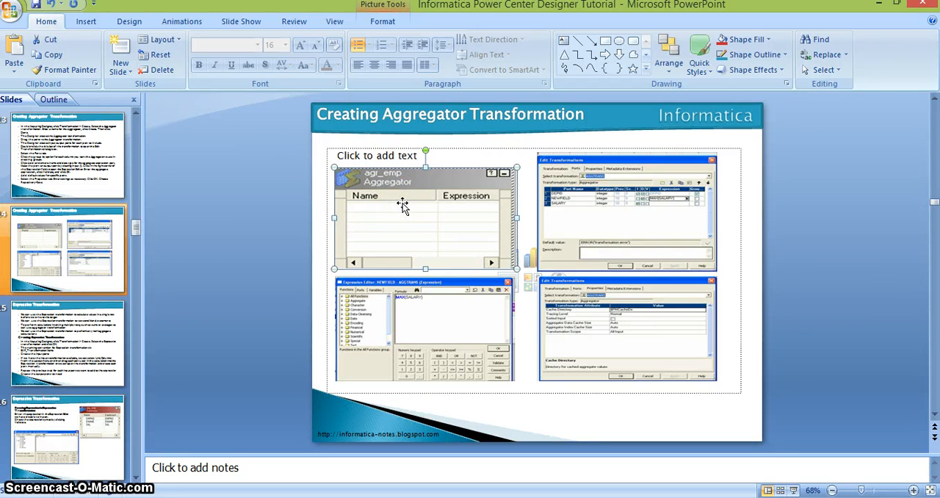
{"action": "left_click", "coordinate": [664, 252]}
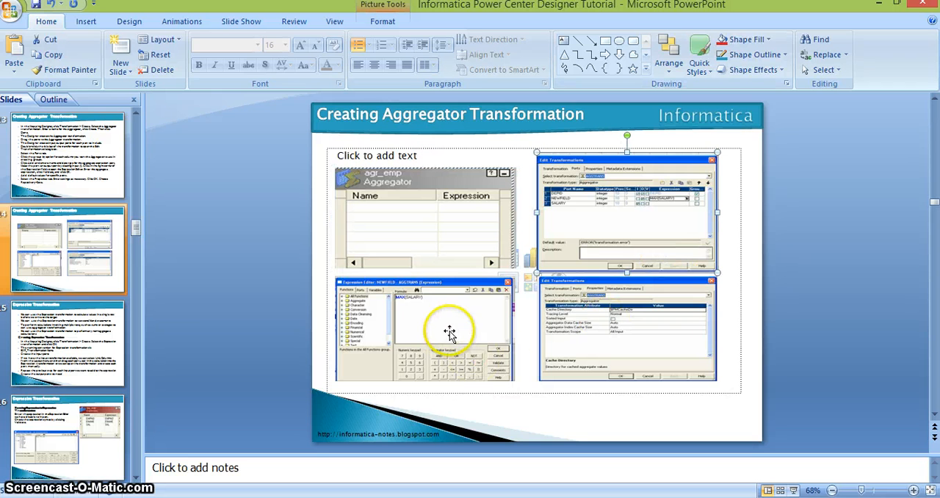
{"action": "left_click", "coordinate": [404, 335]}
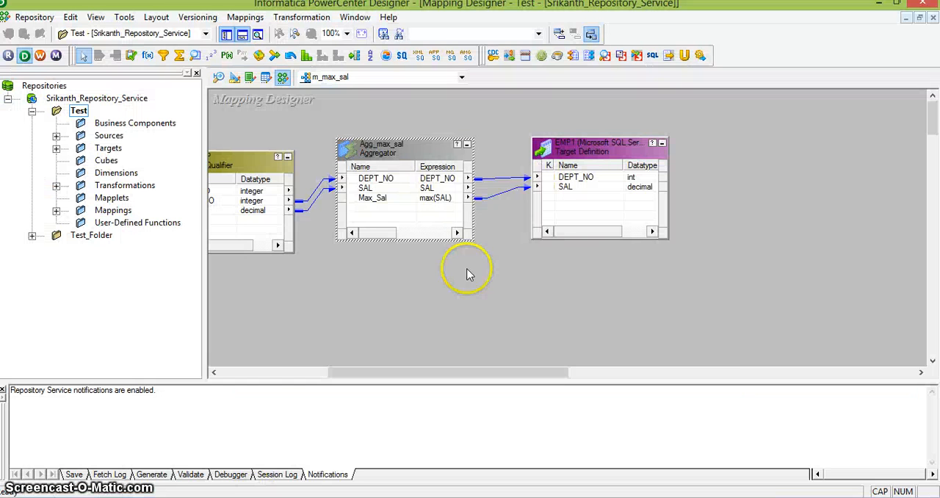
In PowerCenter Designer, open the Max_Sal port's expression in the Agg_max_sal aggregator, validate max(SAL), and accept the expression and transformation.
{"action": "double_click", "coordinate": [418, 151]}
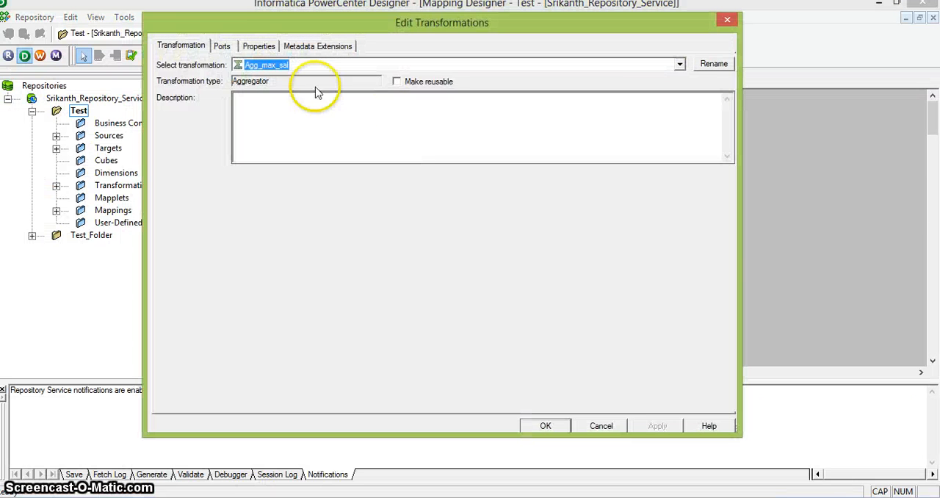
{"action": "left_click", "coordinate": [228, 45]}
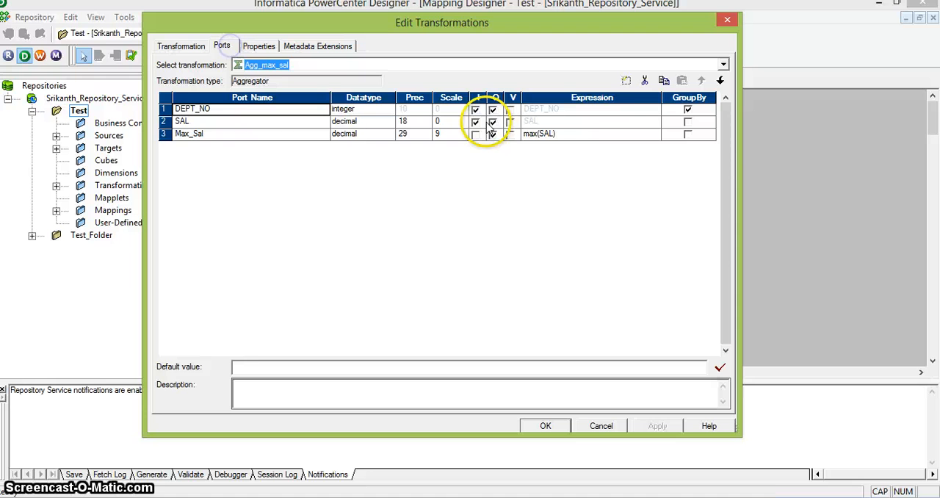
{"action": "left_click", "coordinate": [622, 134]}
{"action": "left_click", "coordinate": [655, 135]}
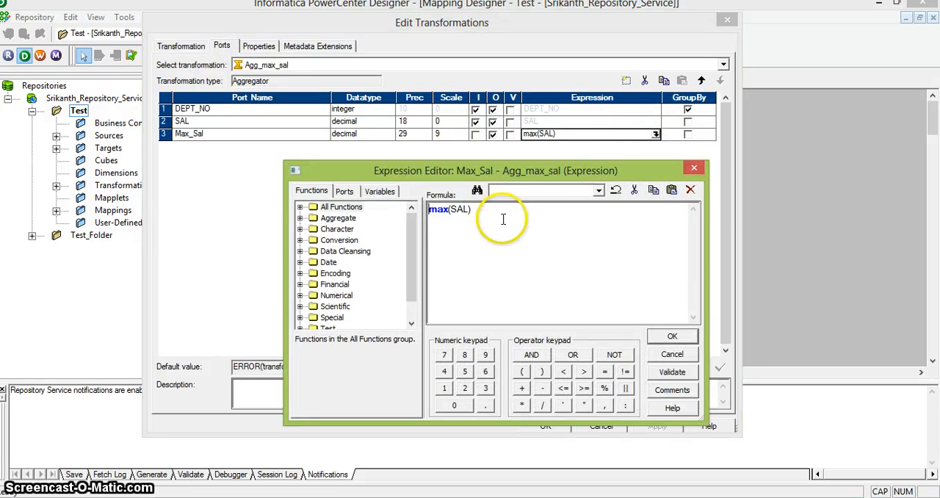
{"action": "left_click", "coordinate": [670, 374]}
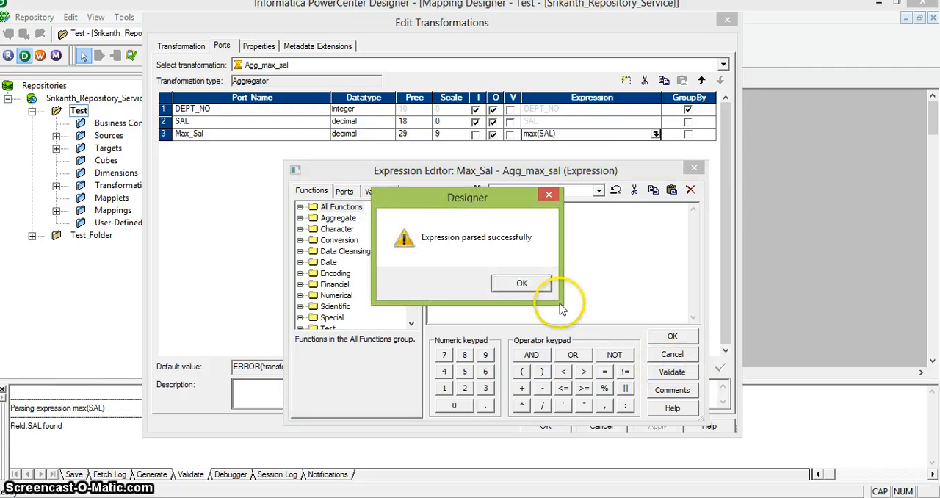
{"action": "left_click", "coordinate": [523, 285]}
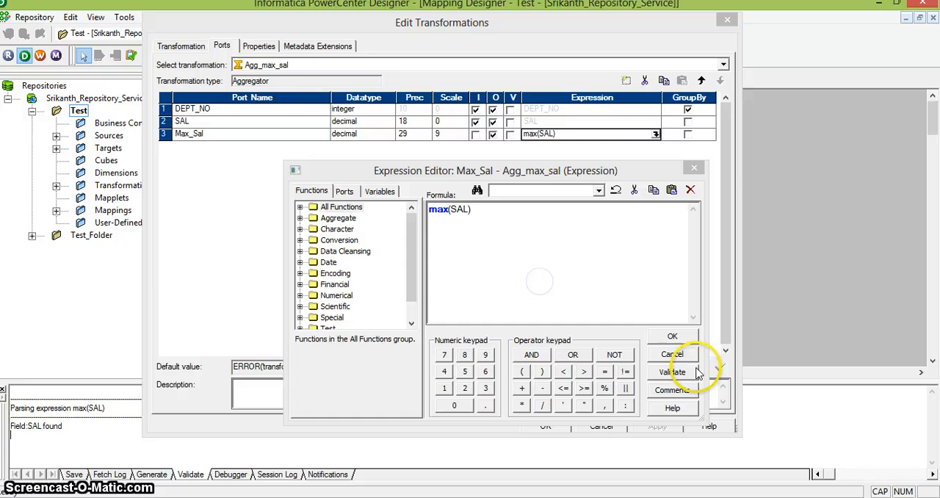
{"action": "left_click", "coordinate": [672, 336]}
{"action": "left_click", "coordinate": [547, 428]}
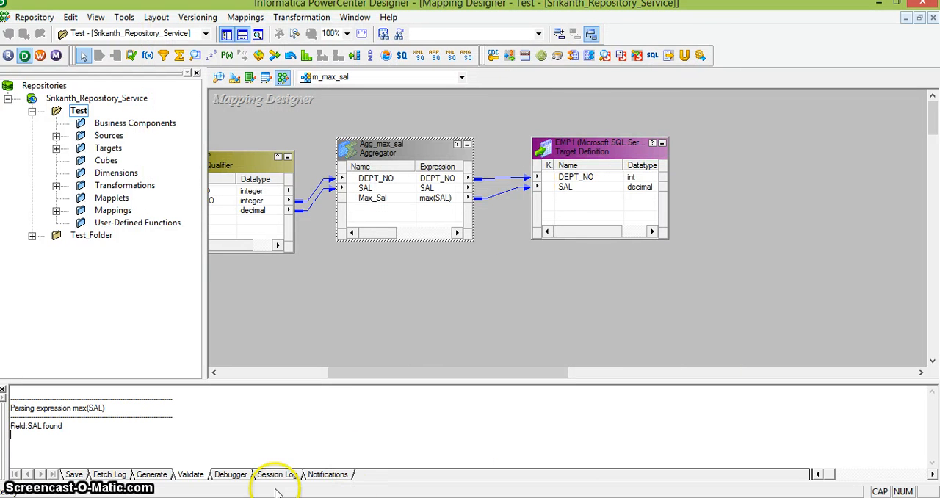
Switch back to the PowerPoint tutorial and show the first Expression Transformation slide.
{"action": "left_click", "coordinate": [368, 497]}
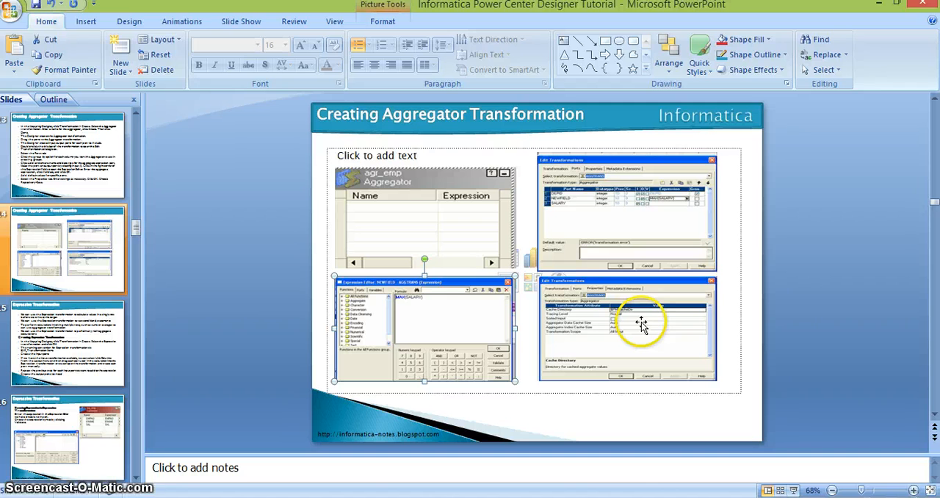
{"action": "left_click", "coordinate": [218, 350]}
{"action": "left_click", "coordinate": [118, 334]}
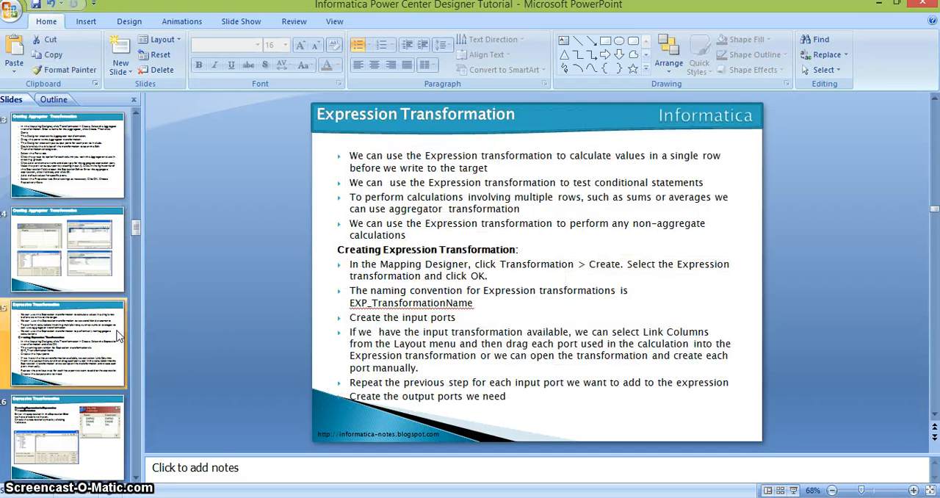
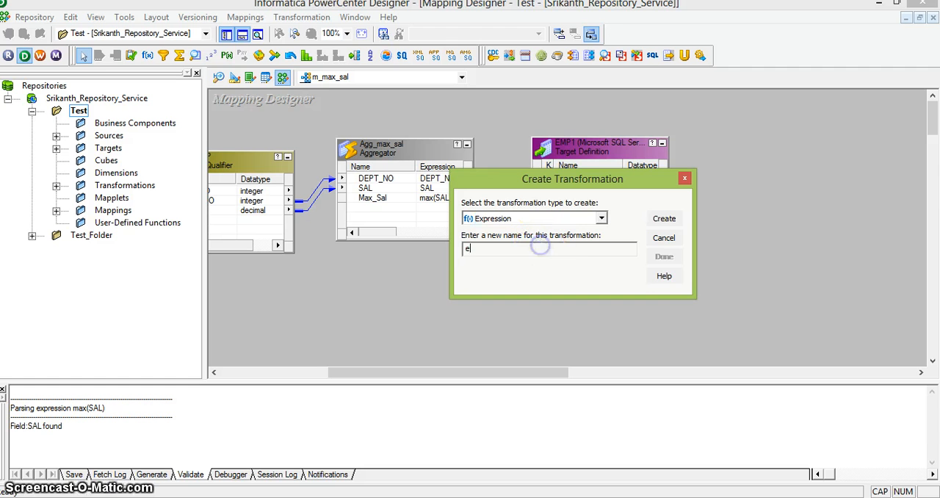
Create an Expression transformation named Exp_test, place it over the Agg_max_sal aggregator, and open its port list.
{"action": "key", "text": "Caps_Lock"}
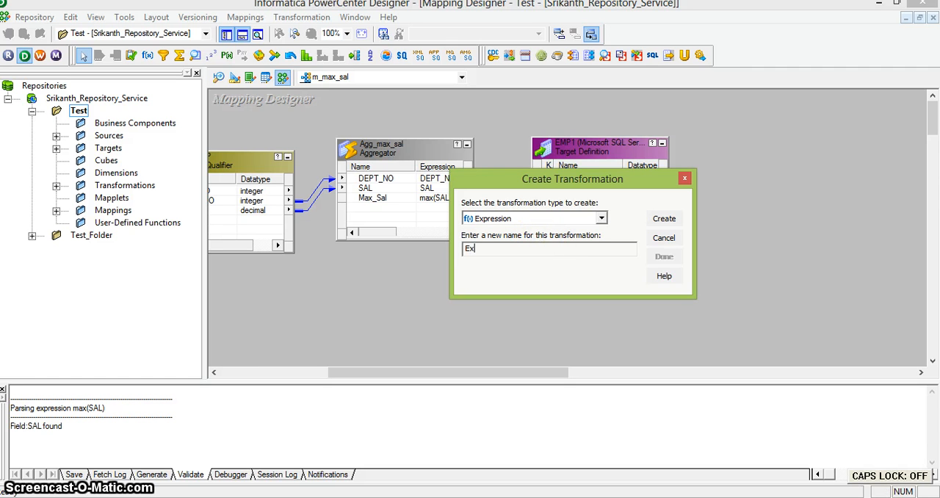
{"action": "type", "text": "xp_test"}
{"action": "key", "text": "Return"}
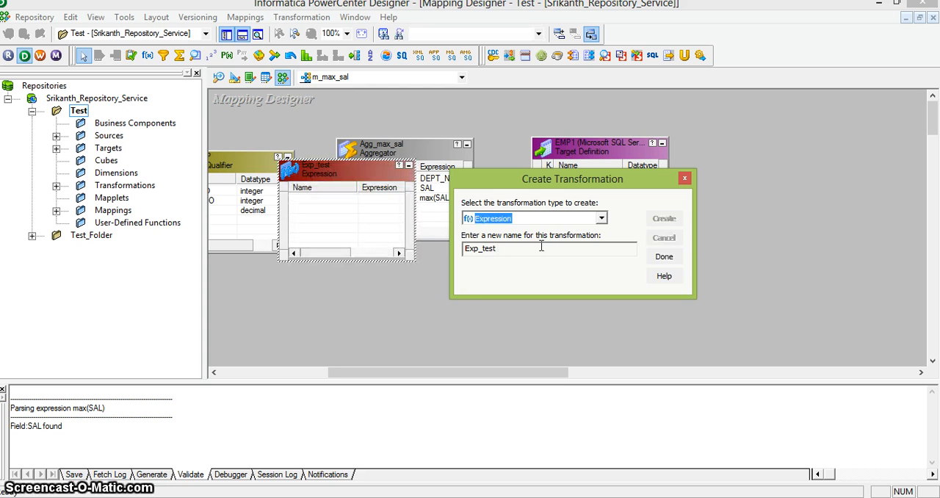
{"action": "left_click", "coordinate": [665, 259]}
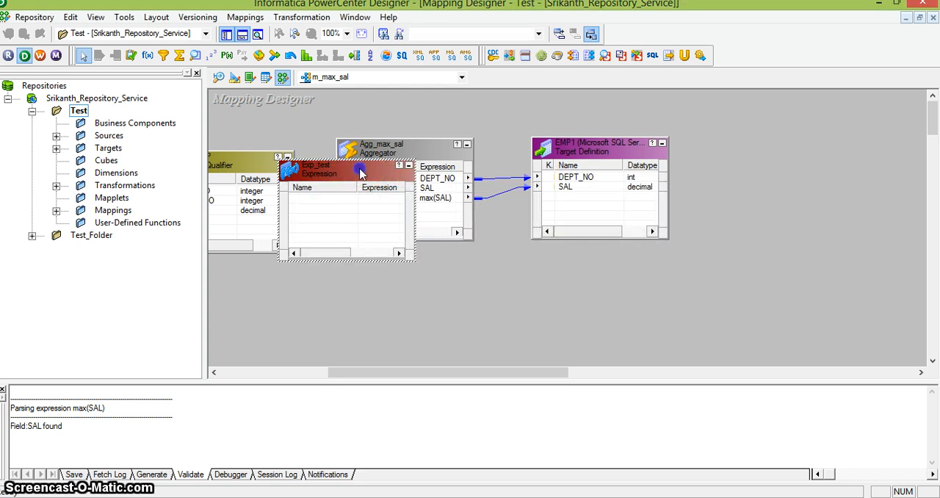
{"action": "left_click_drag", "start_coordinate": [360, 169], "coordinate": [409, 150]}
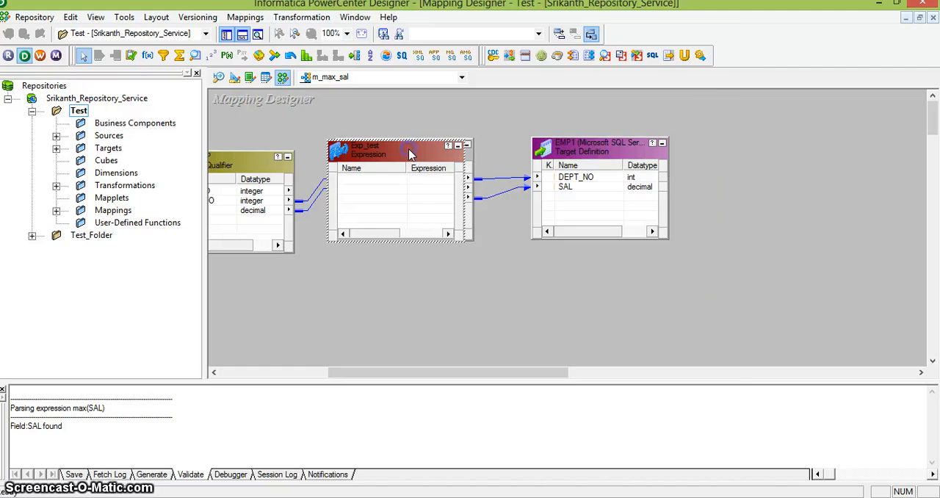
{"action": "double_click", "coordinate": [409, 150]}
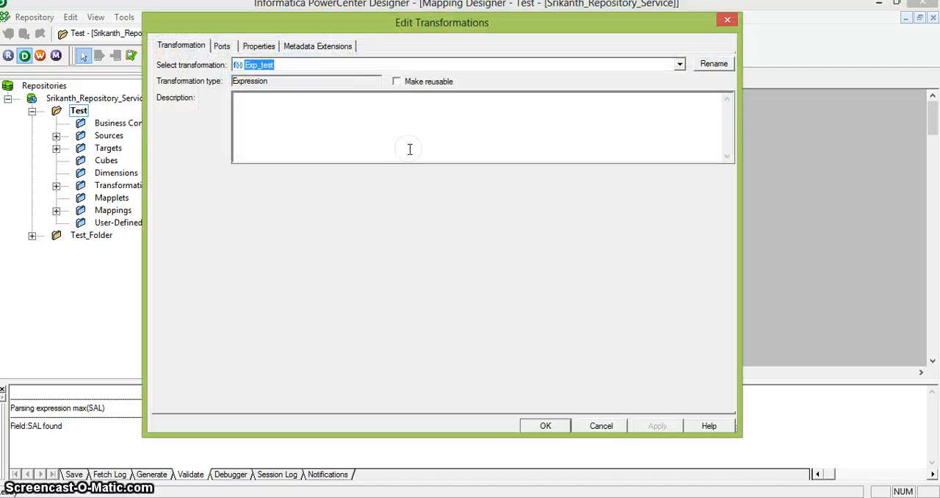
{"action": "left_click", "coordinate": [222, 45]}
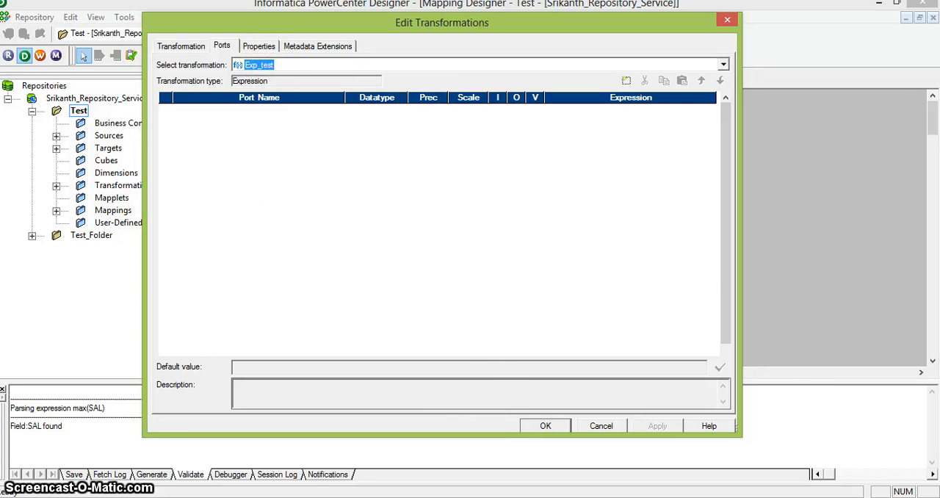
Switch to the PowerPoint tutorial and review the Expression Transformation slides, including the exp_emp and Expression Editor example pictures.
{"action": "key", "text": "alt+Tab"}
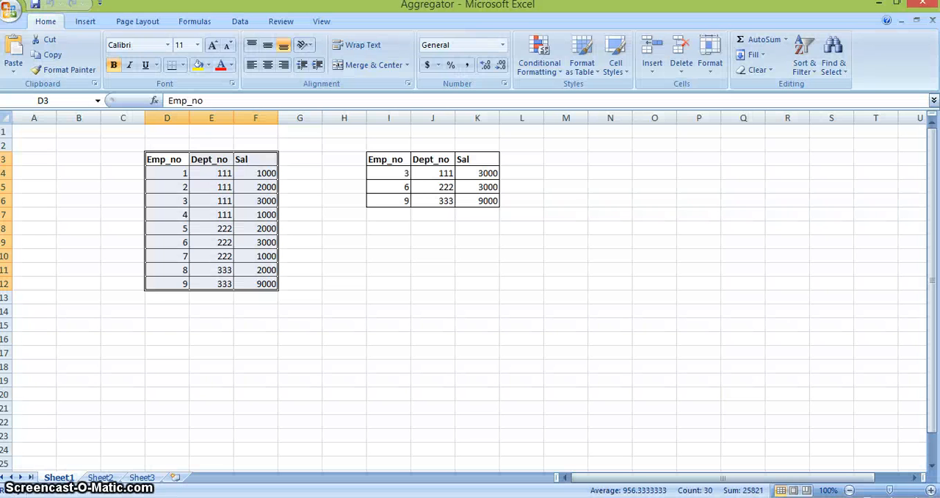
{"action": "key", "text": "alt+Tab"}
{"action": "key", "text": "alt+Tab"}
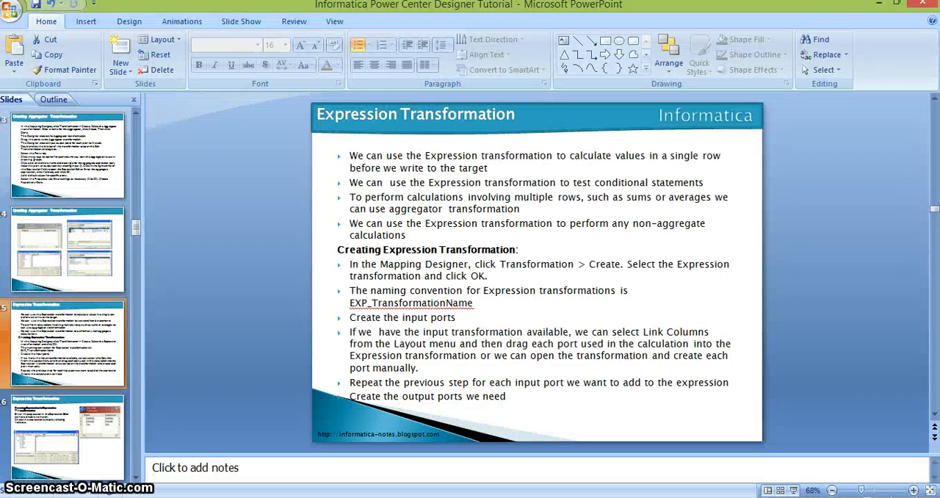
{"action": "left_click", "coordinate": [77, 448]}
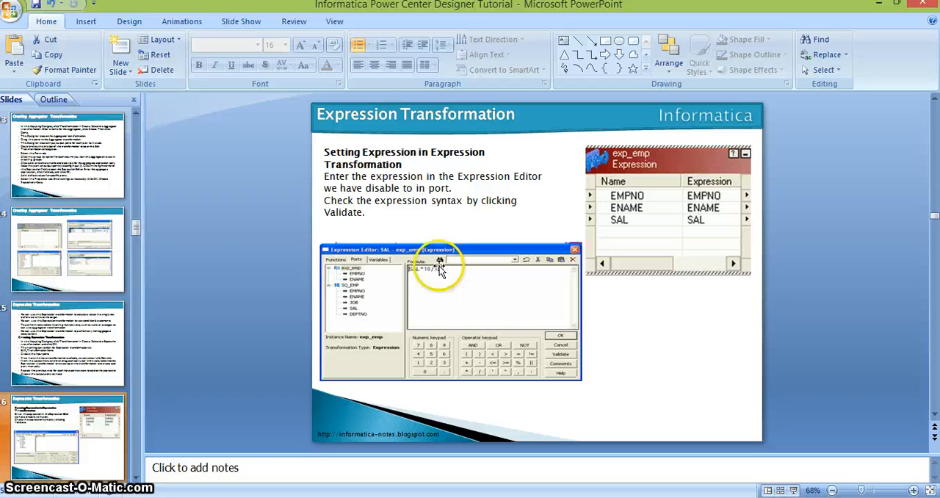
{"action": "left_click", "coordinate": [681, 205]}
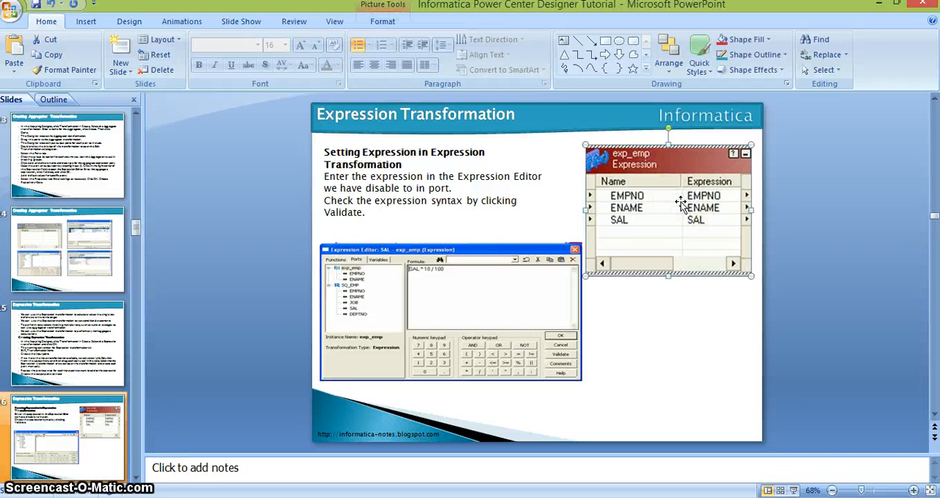
{"action": "left_click", "coordinate": [507, 286]}
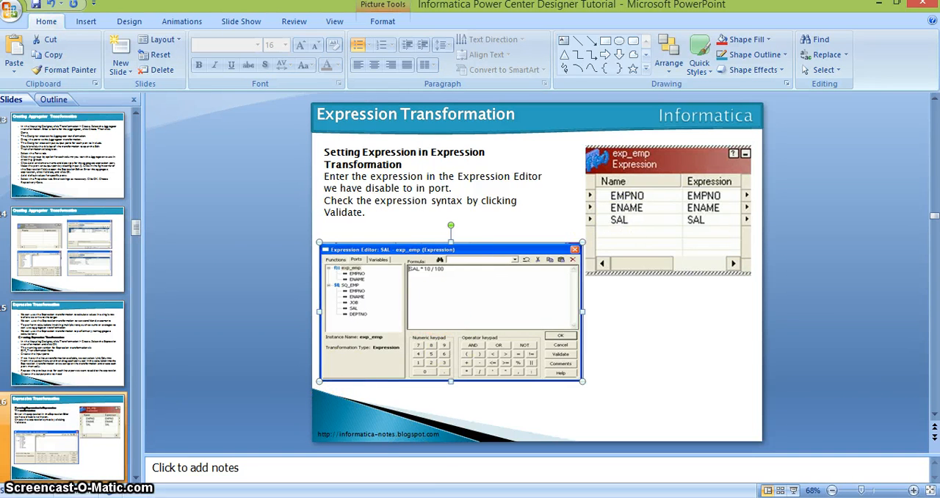
Switch back to PowerCenter Designer, cancel editing Exp_test, and delete that transformation from the m_max_sal mapping.
{"action": "key", "text": "alt+Tab"}
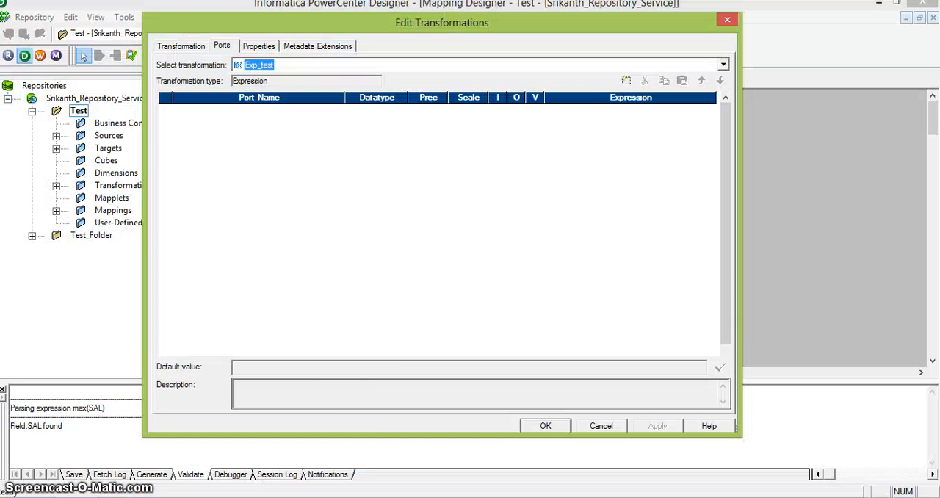
{"action": "left_click", "coordinate": [603, 425]}
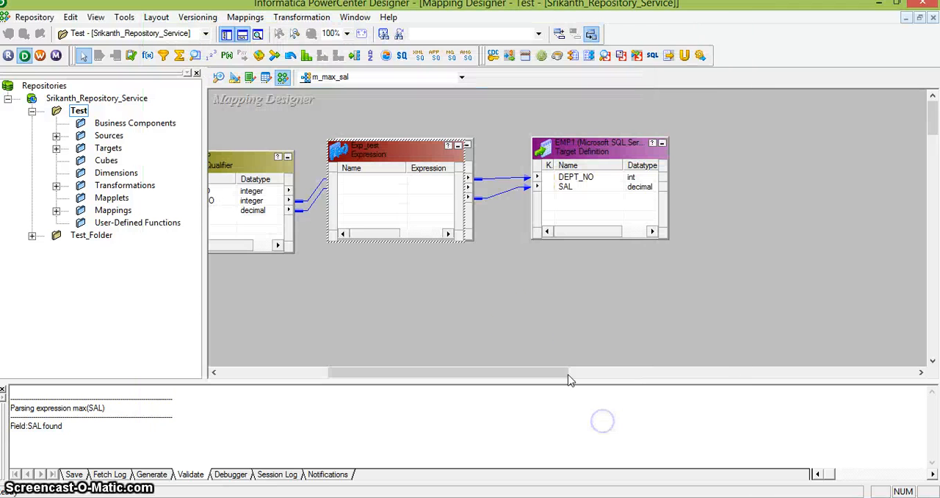
{"action": "left_click", "coordinate": [520, 325]}
{"action": "left_click", "coordinate": [414, 141]}
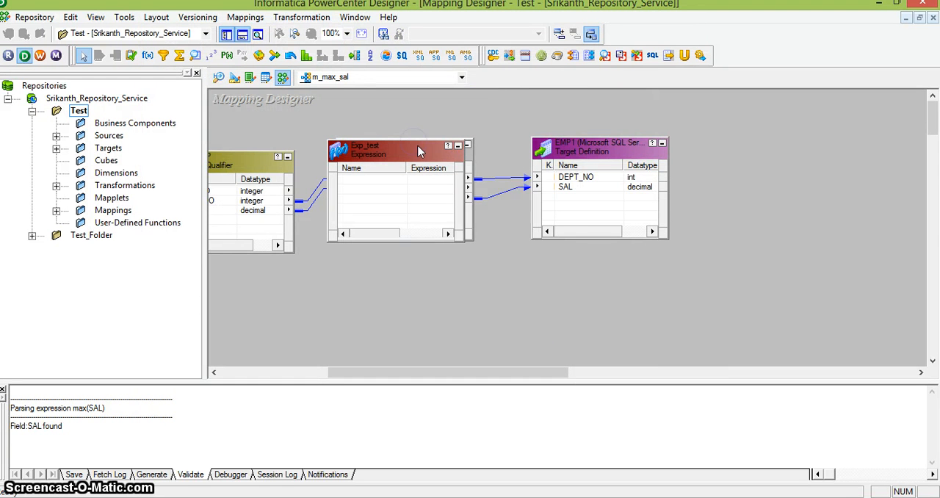
{"action": "key", "text": "Delete"}
{"action": "key", "text": "Return"}
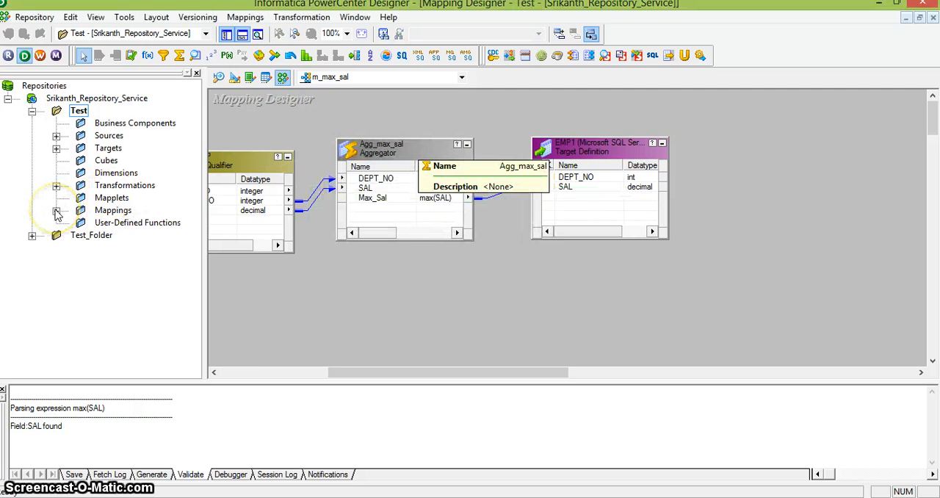
Create a new mapping named m_test_expression.
{"action": "left_click", "coordinate": [252, 162]}
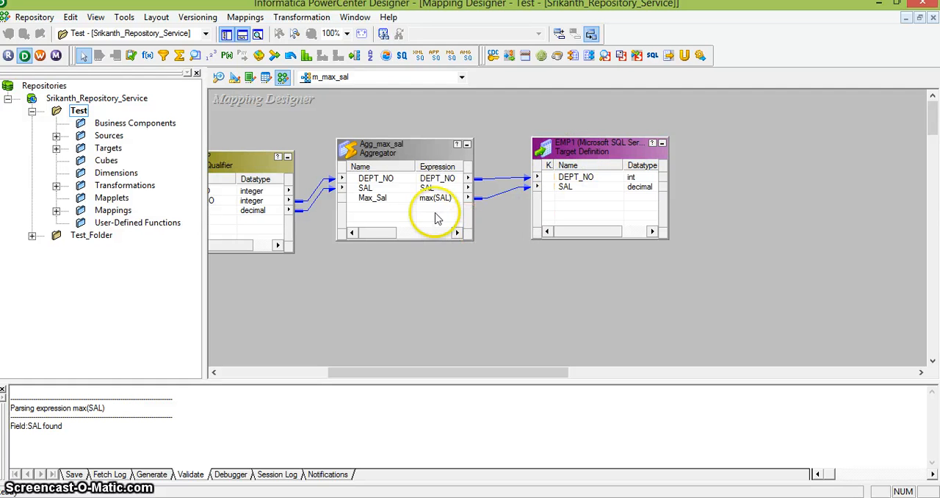
{"action": "left_click", "coordinate": [247, 17]}
{"action": "left_click", "coordinate": [252, 33]}
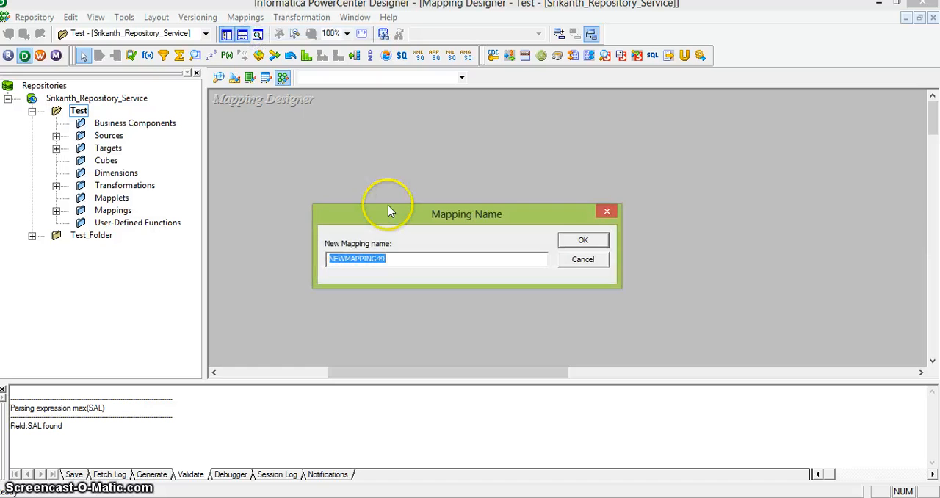
{"action": "type", "text": "m_test_expre"}
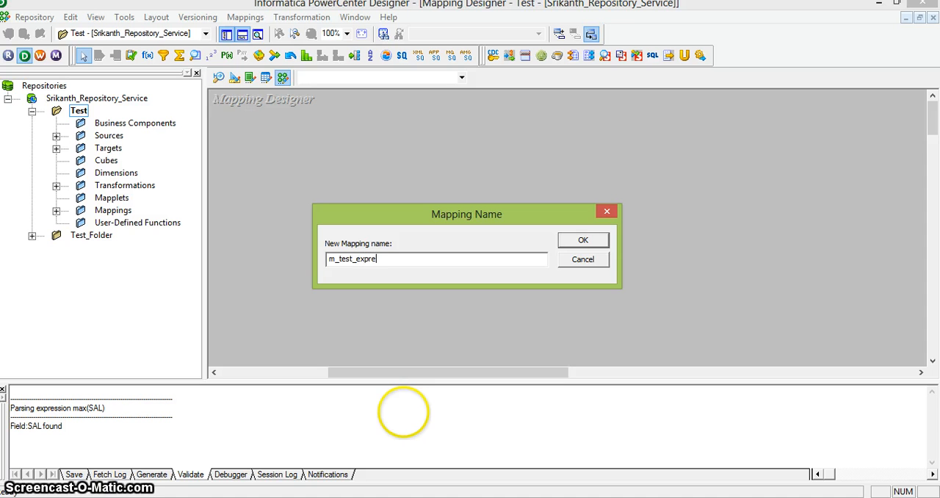
{"action": "type", "text": "ssion"}
{"action": "key", "text": "Return"}
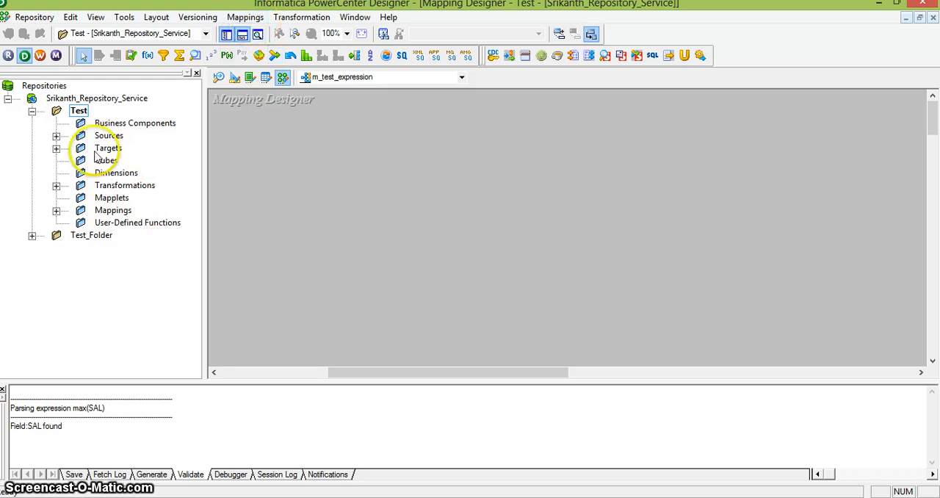
Add the EMP source definition from the Source group to the mapping and position its SQ_EMP source qualifier beside it.
{"action": "left_click", "coordinate": [57, 137]}
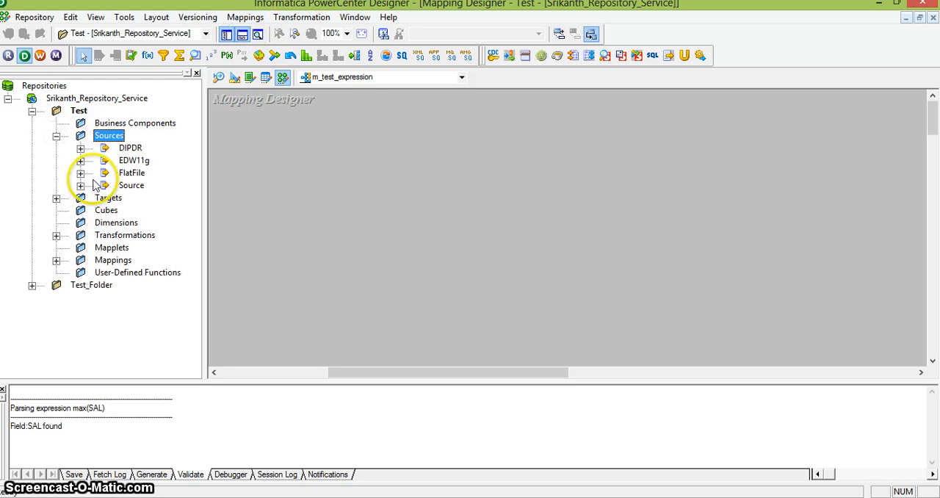
{"action": "left_click", "coordinate": [80, 185]}
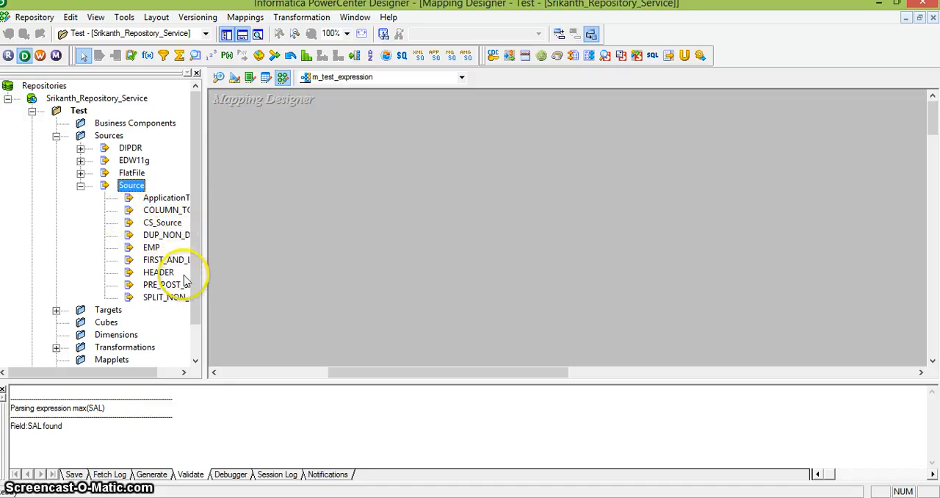
{"action": "left_click", "coordinate": [151, 247]}
{"action": "left_click_drag", "start_coordinate": [152, 247], "coordinate": [269, 173]}
{"action": "left_click_drag", "start_coordinate": [407, 237], "coordinate": [472, 182]}
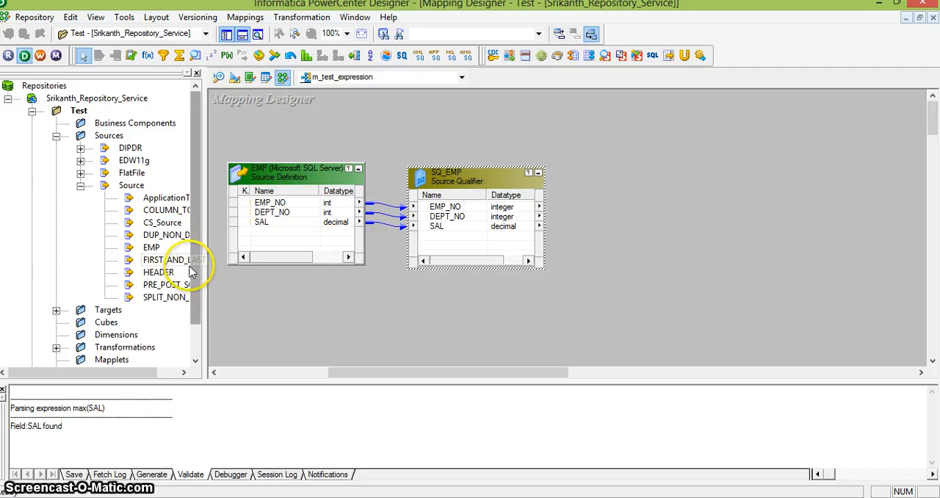
{"action": "left_click", "coordinate": [152, 248]}
{"action": "left_click", "coordinate": [196, 340]}
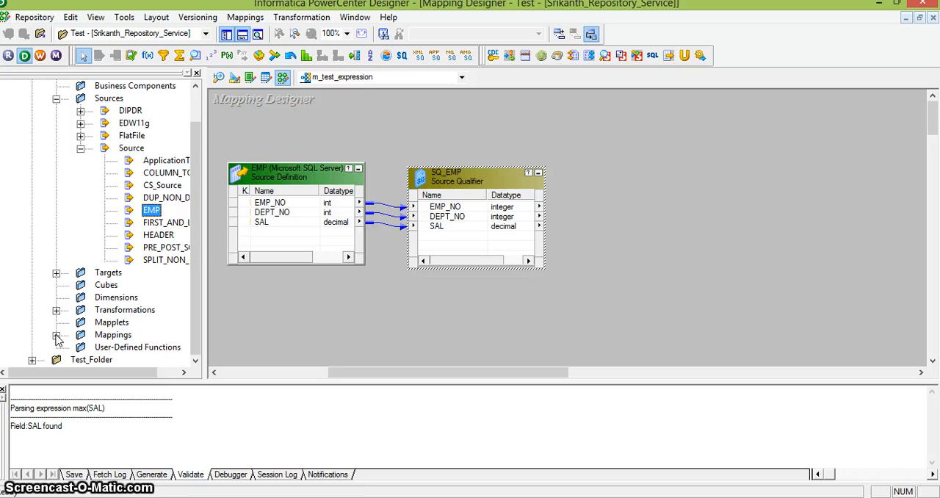
Create an Expression transformation named Exp_Sal and place it to the right of SQ_EMP.
{"action": "left_click", "coordinate": [298, 18]}
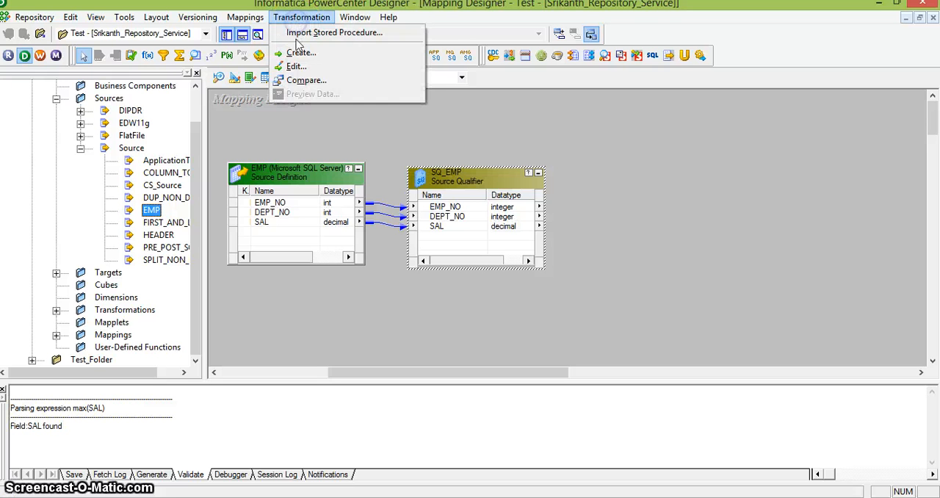
{"action": "left_click", "coordinate": [299, 53]}
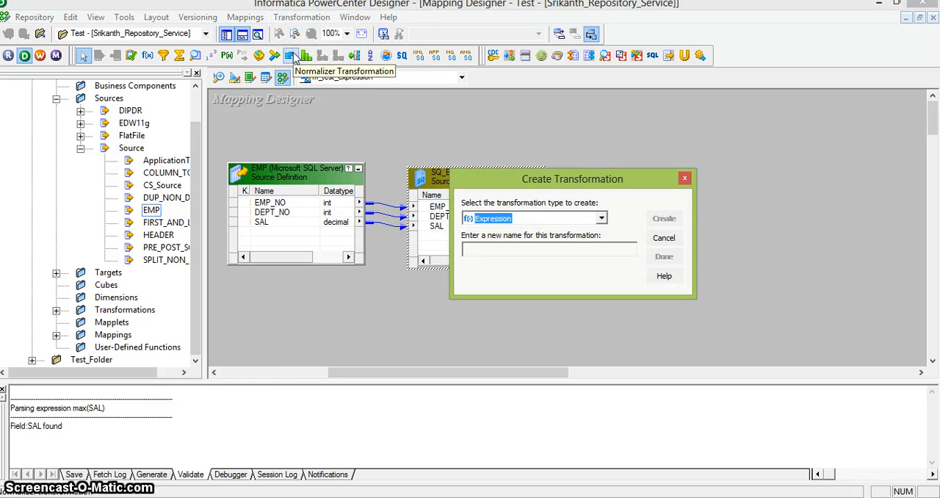
{"action": "key", "text": "Tab"}
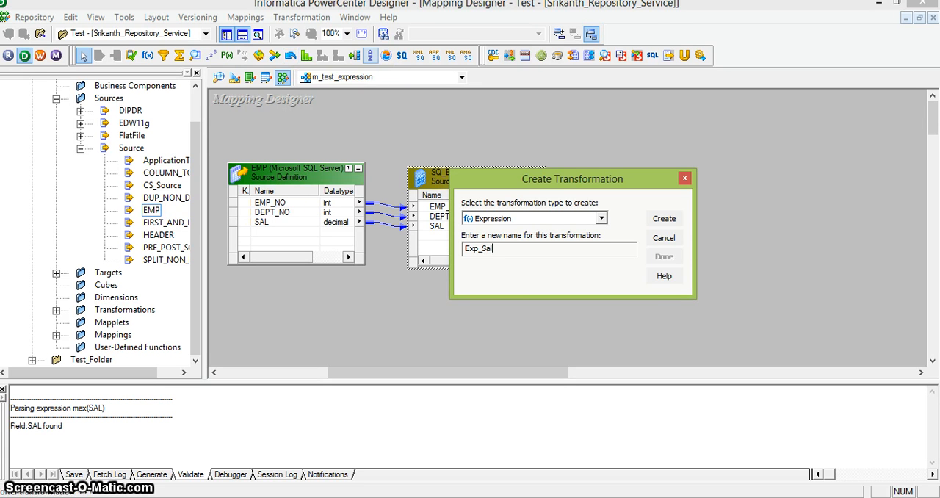
{"action": "left_click", "coordinate": [664, 218]}
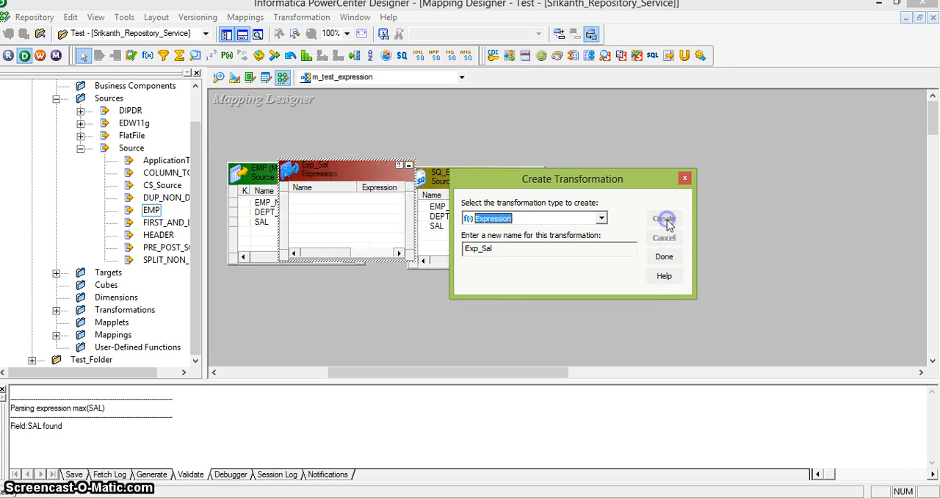
{"action": "left_click", "coordinate": [658, 260]}
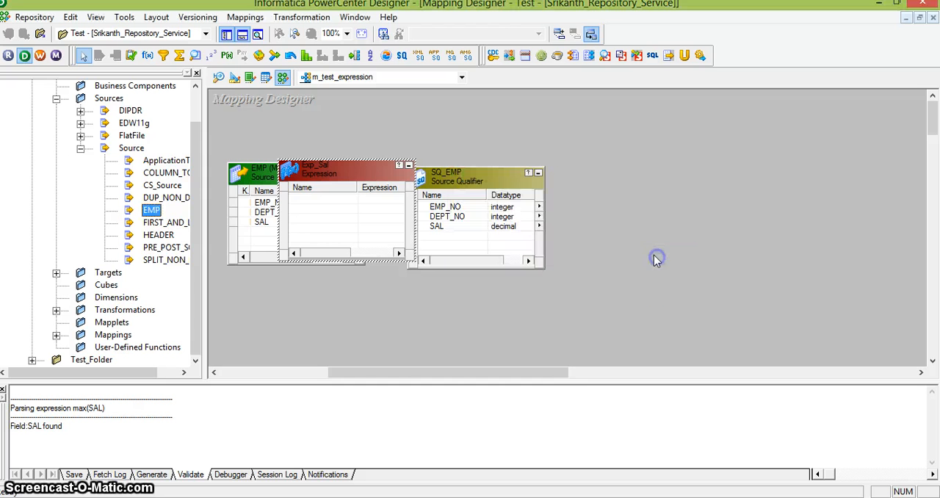
{"action": "left_click_drag", "start_coordinate": [376, 168], "coordinate": [699, 161]}
Link the EMP_NO, DEPT_NO and SAL ports from SQ_EMP into Exp_Sal.
{"action": "left_click", "coordinate": [516, 211]}
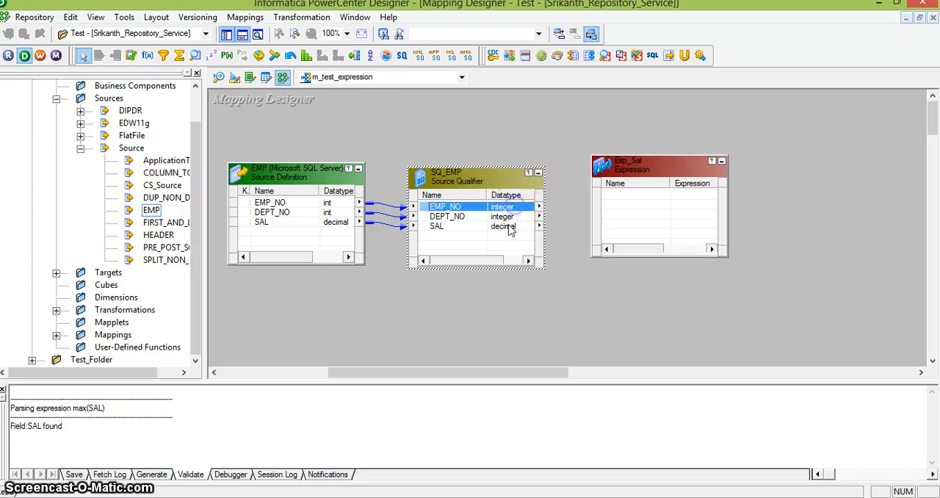
{"action": "left_click", "coordinate": [505, 229], "text": "shift"}
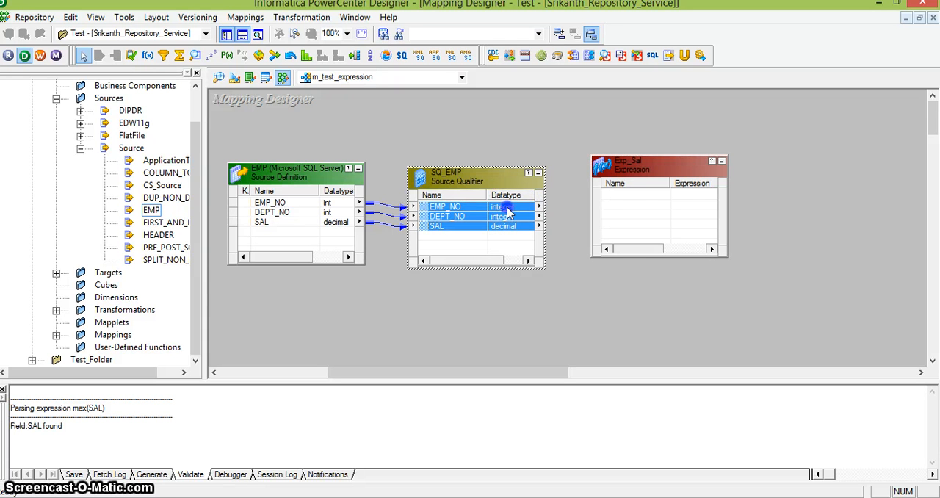
{"action": "left_click_drag", "start_coordinate": [509, 211], "coordinate": [623, 197]}
Open the port settings of the Exp_Sal expression and make the SAL port output-only.
{"action": "left_click", "coordinate": [630, 167]}
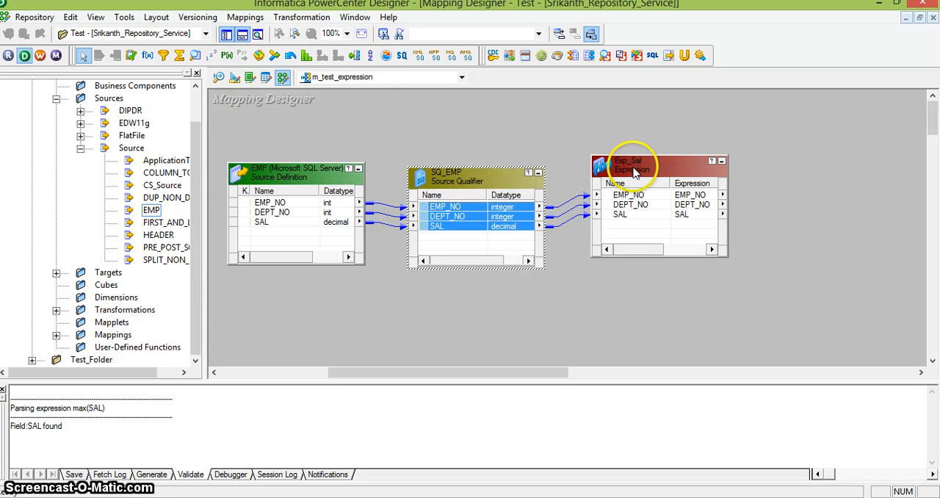
{"action": "double_click", "coordinate": [630, 169]}
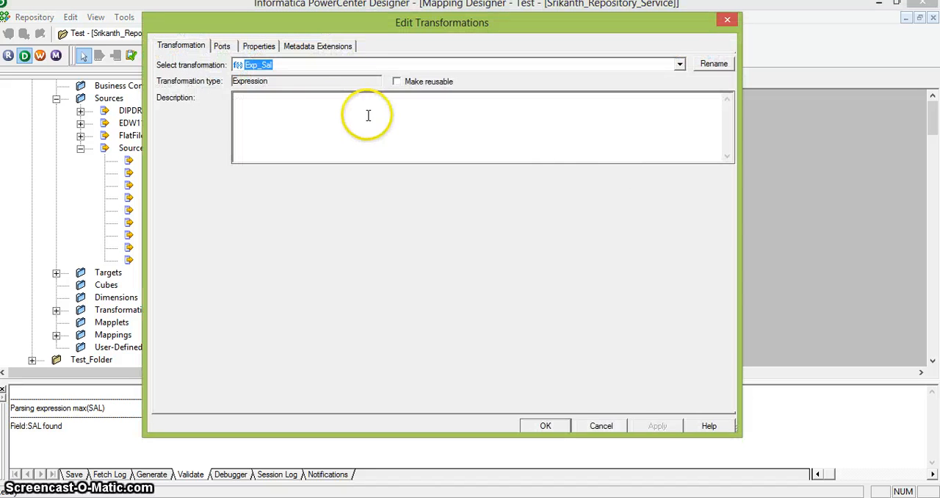
{"action": "left_click", "coordinate": [252, 45]}
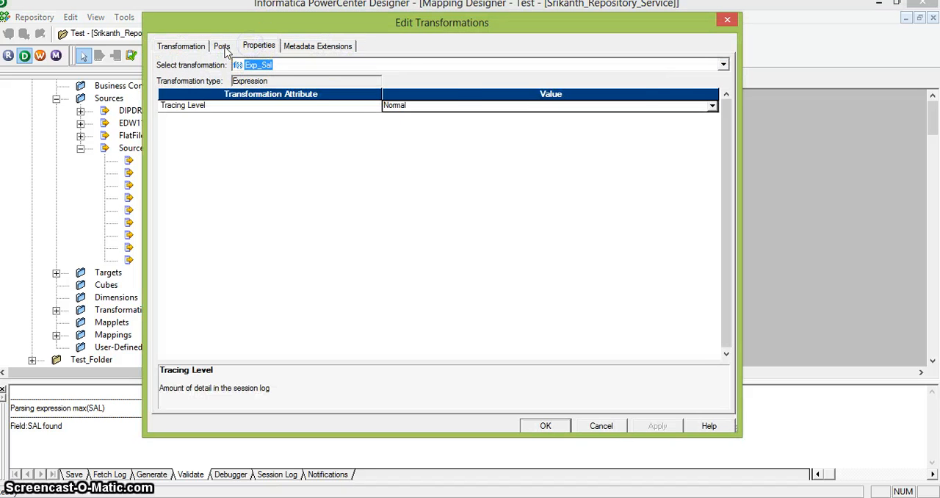
{"action": "left_click", "coordinate": [222, 46]}
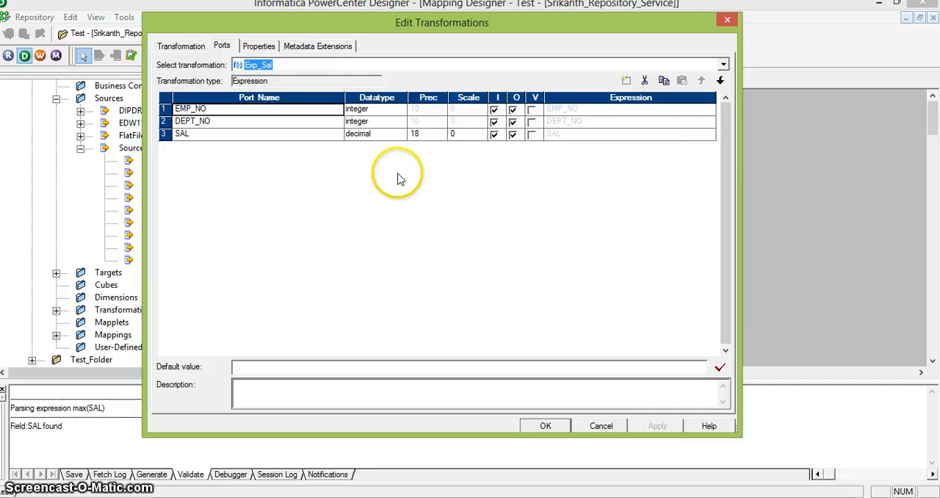
{"action": "left_click", "coordinate": [531, 134]}
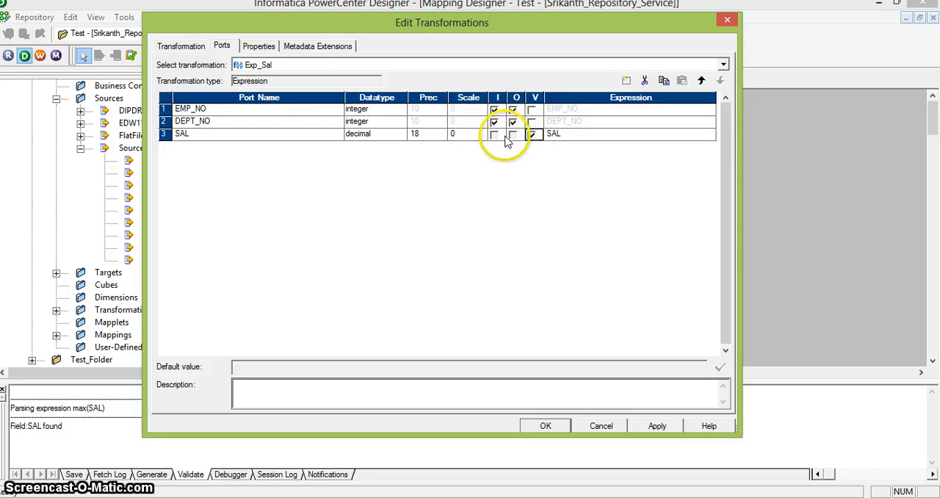
{"action": "left_click", "coordinate": [531, 134]}
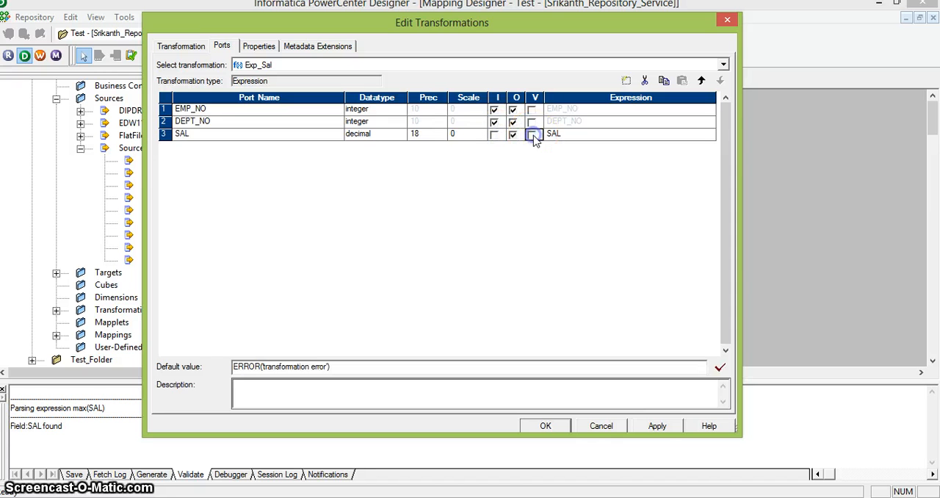
{"action": "left_click", "coordinate": [531, 134]}
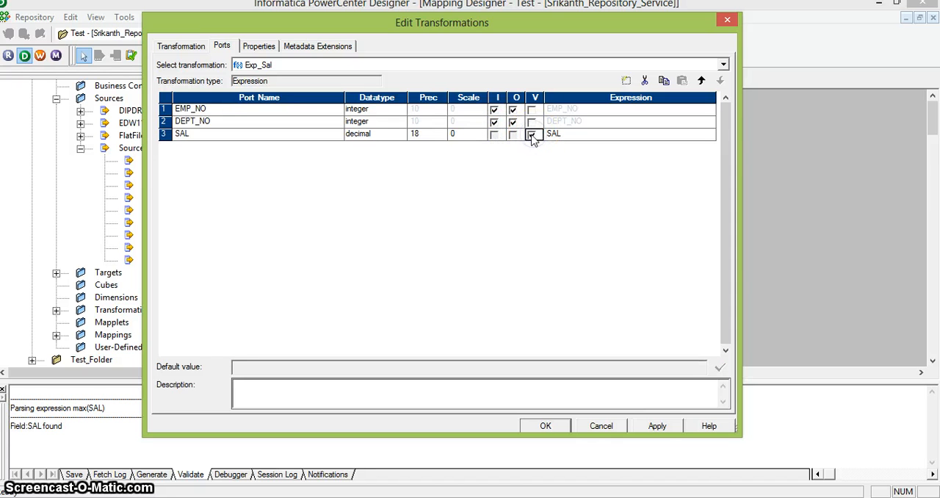
{"action": "left_click", "coordinate": [531, 136]}
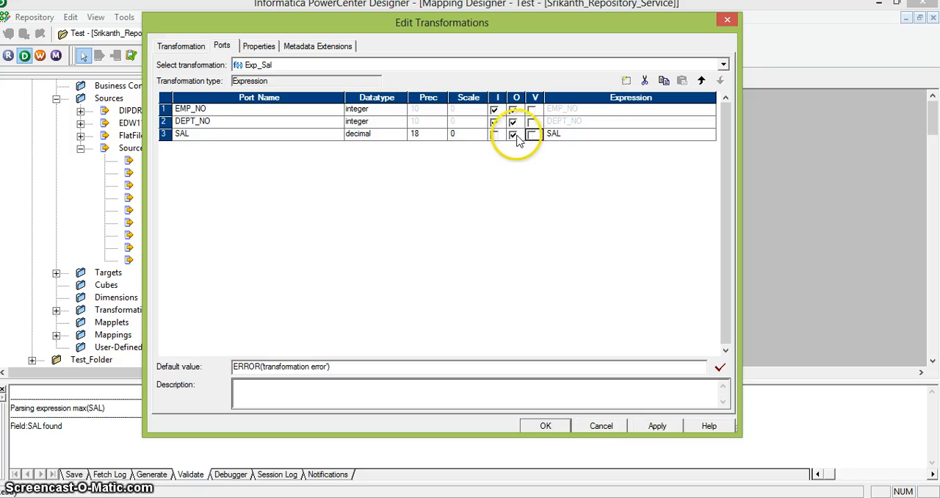
Set the SAL port's expression to SAL*10, validate it and accept the changes to Exp_Sal.
{"action": "left_click", "coordinate": [564, 134]}
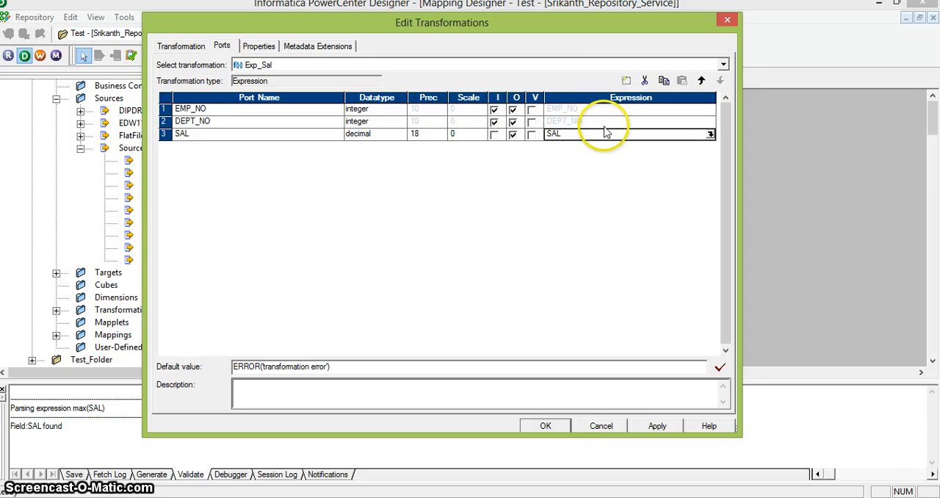
{"action": "left_click", "coordinate": [709, 134]}
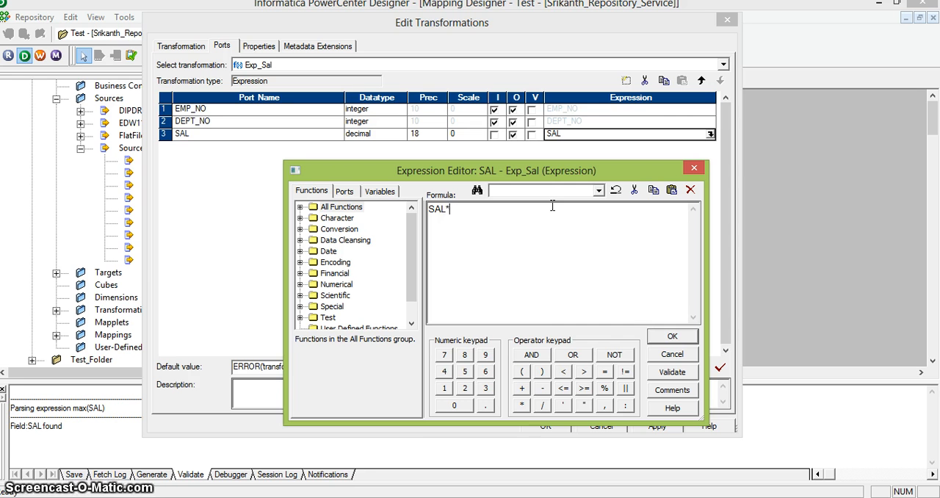
{"action": "type", "text": "*10"}
{"action": "left_click", "coordinate": [667, 341]}
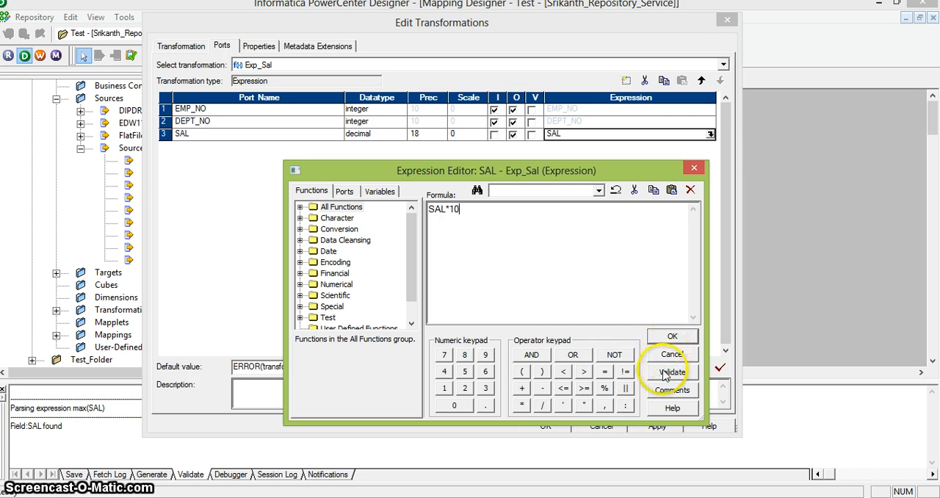
{"action": "left_click", "coordinate": [669, 372]}
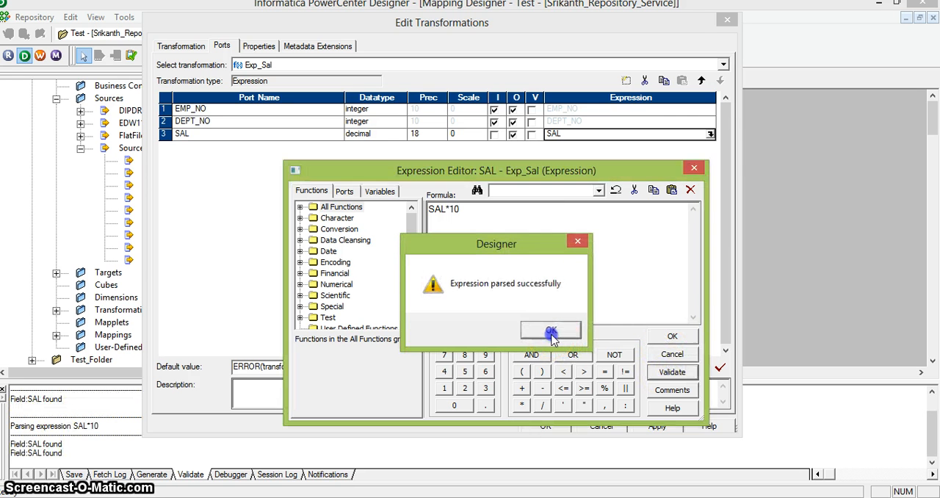
{"action": "left_click", "coordinate": [551, 330]}
{"action": "left_click", "coordinate": [670, 338]}
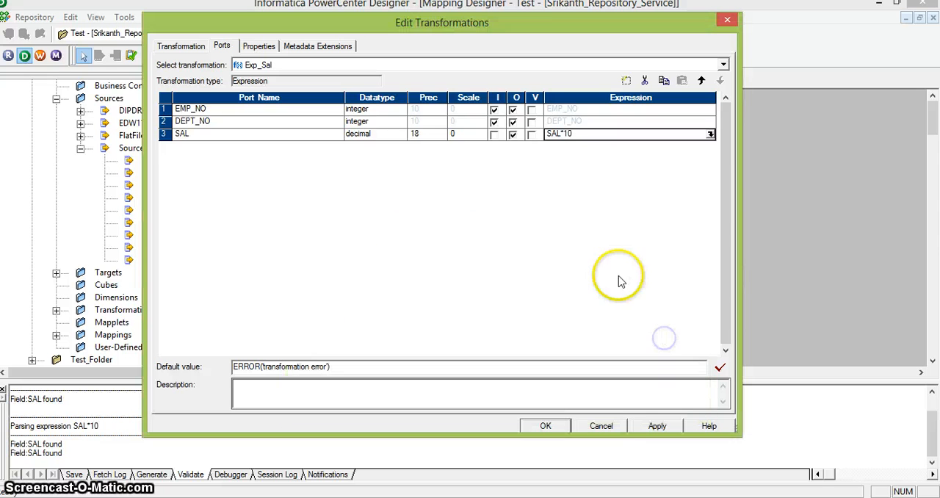
{"action": "left_click", "coordinate": [593, 199]}
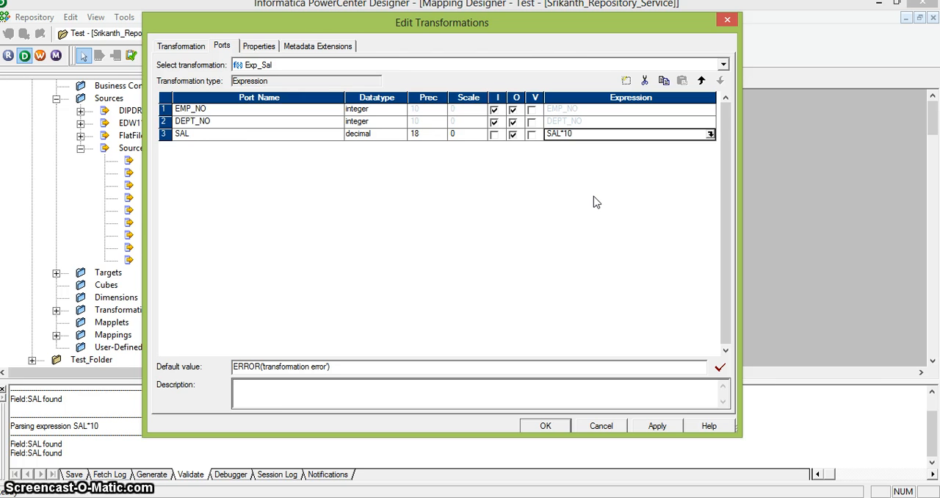
{"action": "left_click", "coordinate": [552, 429]}
{"action": "left_click", "coordinate": [536, 338]}
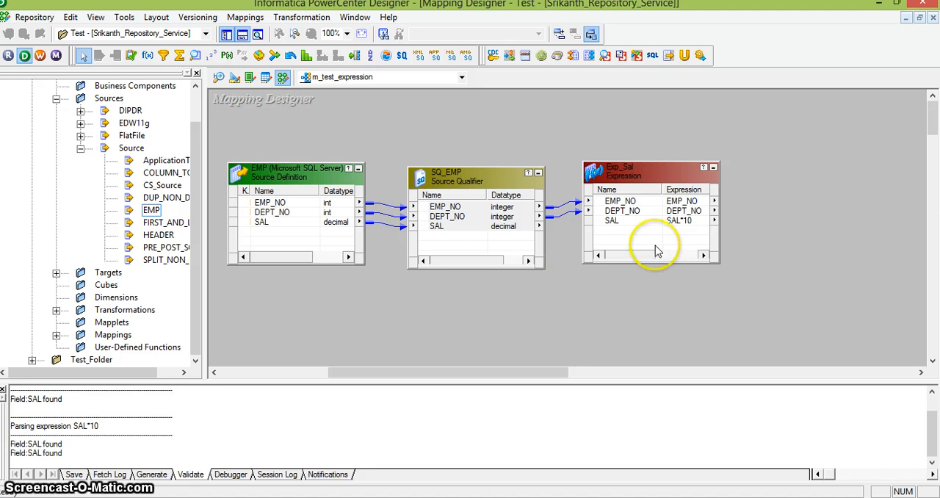
Reopen Exp_Sal, switch the SAL port's input option on and off again, re-enter its expression as SAL*10 and accept.
{"action": "double_click", "coordinate": [636, 223]}
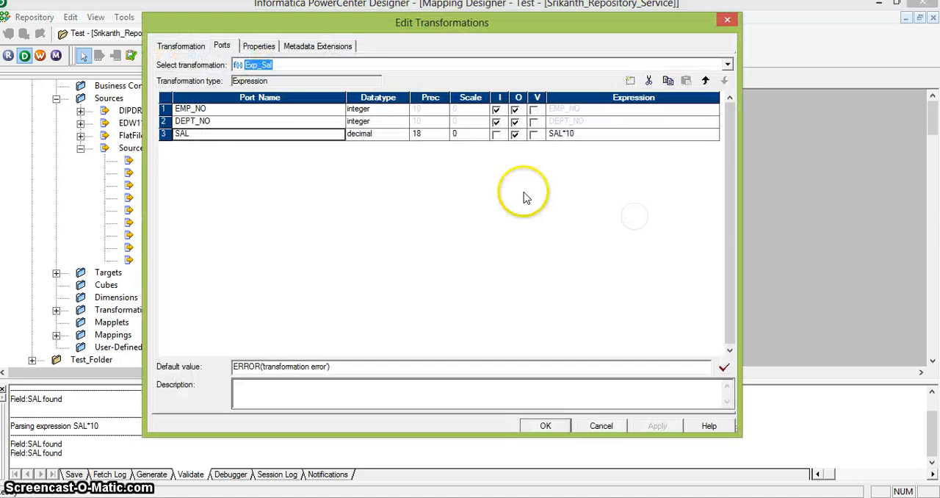
{"action": "left_click", "coordinate": [496, 135]}
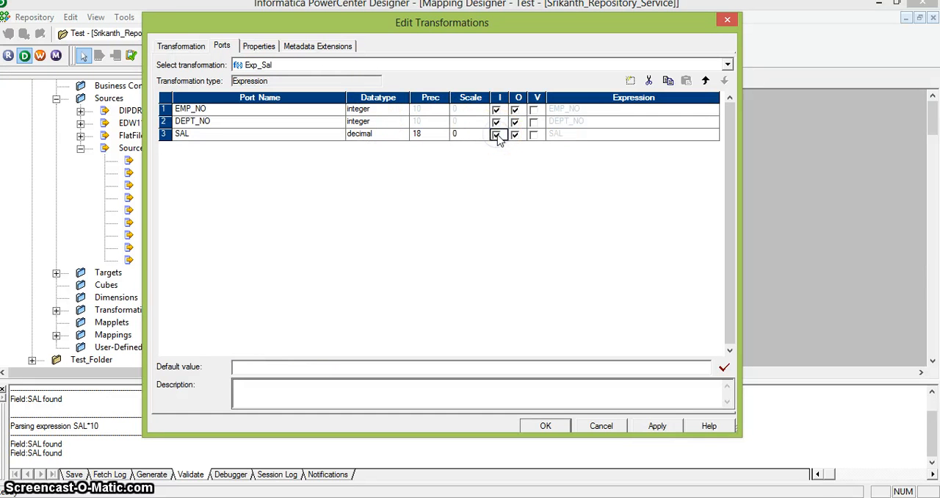
{"action": "left_click", "coordinate": [497, 136]}
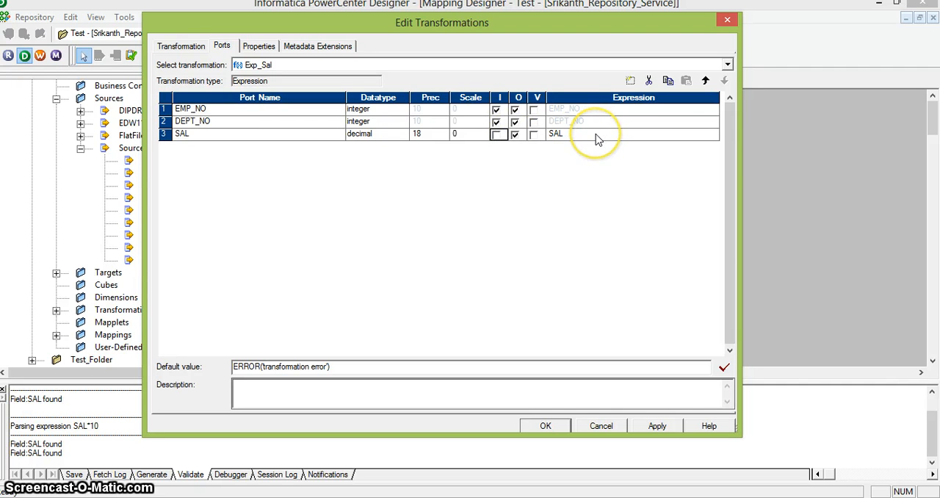
{"action": "left_click", "coordinate": [709, 135]}
{"action": "left_click", "coordinate": [712, 136]}
{"action": "left_click", "coordinate": [607, 233]}
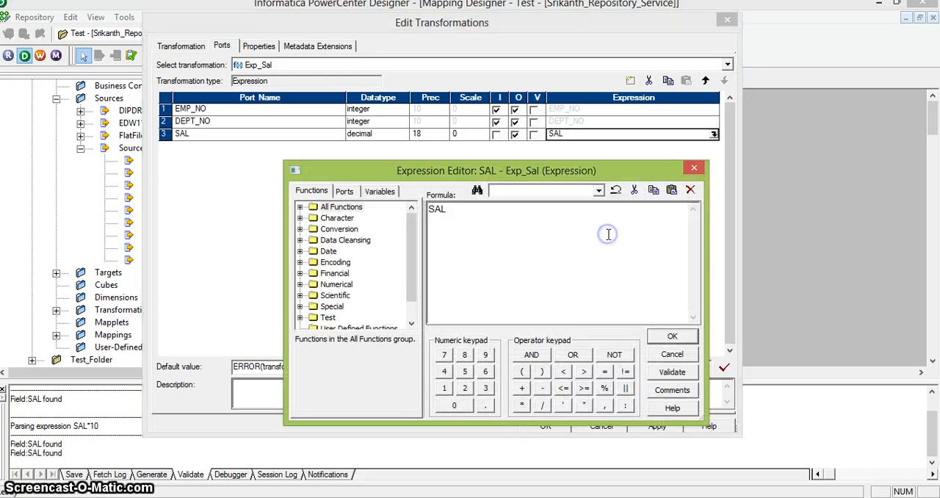
{"action": "type", "text": "*10"}
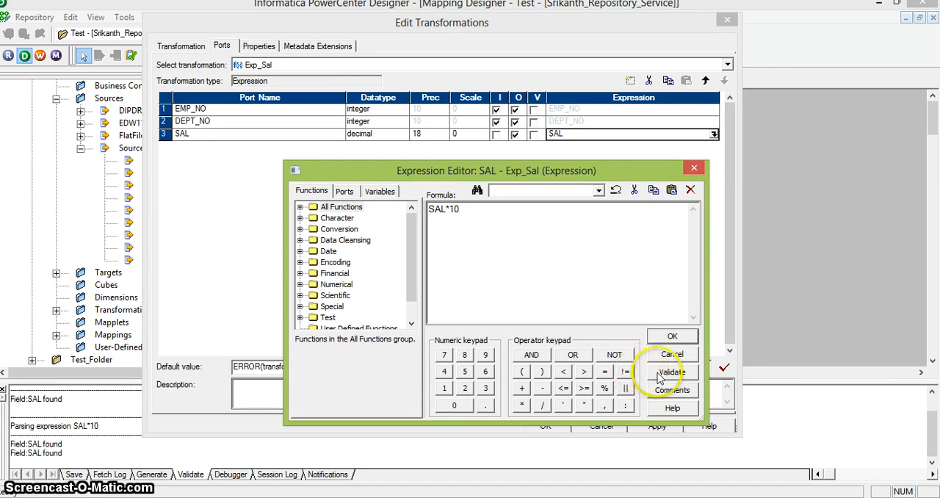
{"action": "left_click", "coordinate": [672, 335]}
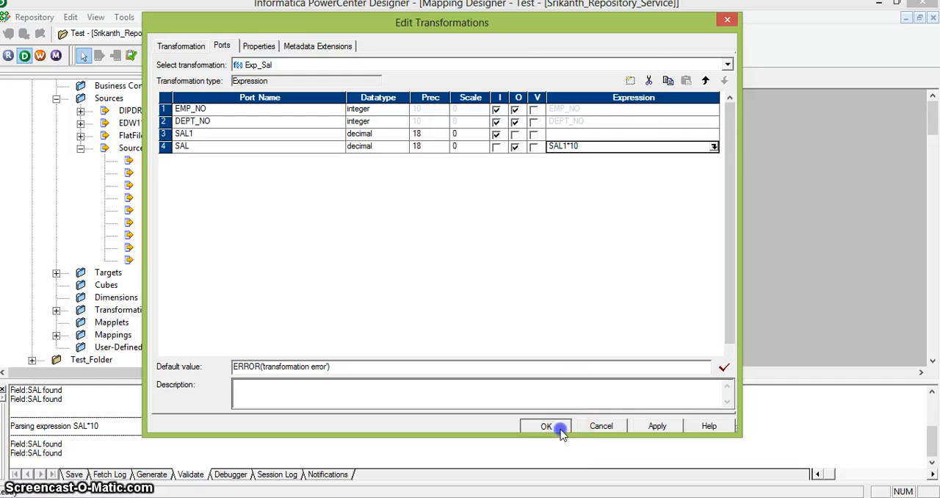
{"action": "left_click", "coordinate": [560, 428]}
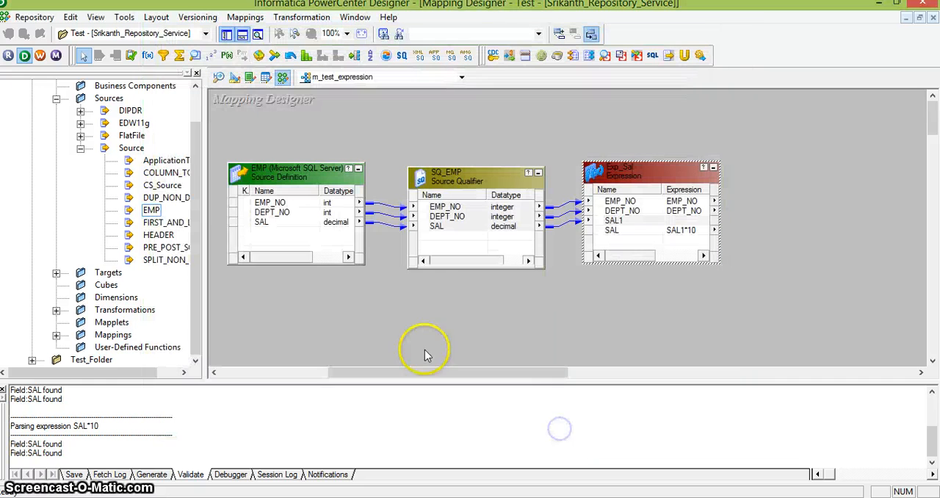
Add the EMP target definition to the mapping and place it to the right of Exp_Sal.
{"action": "left_click", "coordinate": [56, 272]}
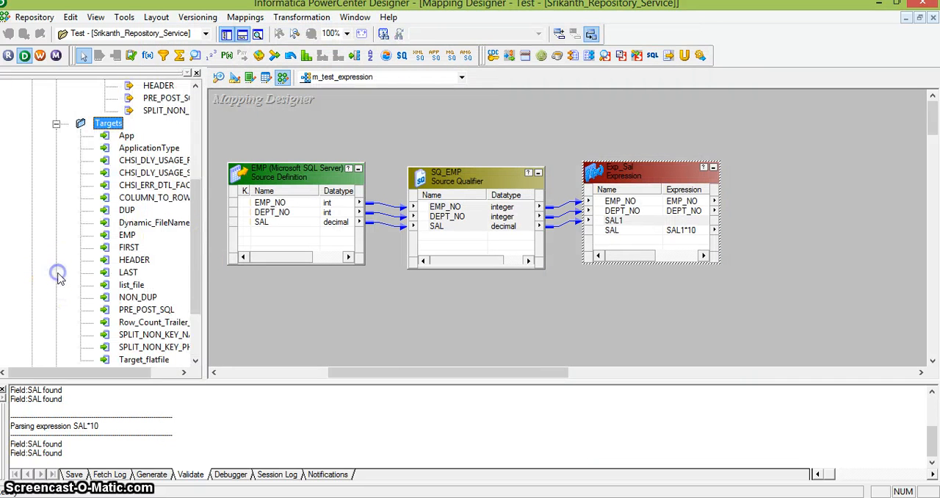
{"action": "left_click", "coordinate": [149, 298]}
{"action": "key", "text": "t"}
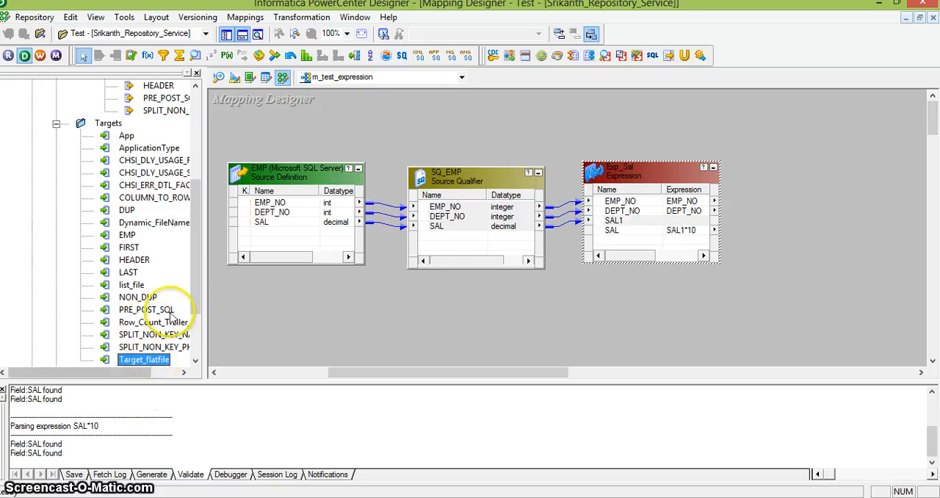
{"action": "left_click_drag", "start_coordinate": [198, 273], "coordinate": [191, 306]}
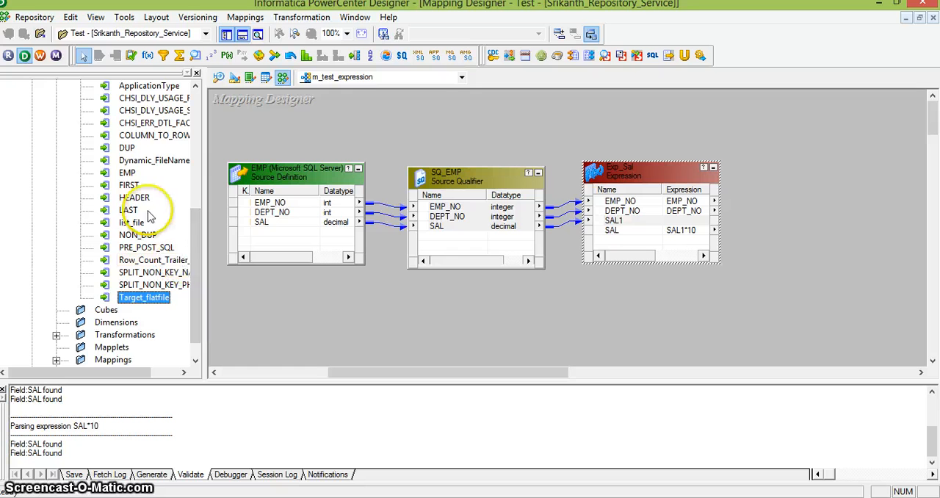
{"action": "left_click", "coordinate": [127, 172]}
{"action": "left_click_drag", "start_coordinate": [494, 115], "coordinate": [518, 124]}
{"action": "left_click_drag", "start_coordinate": [599, 139], "coordinate": [832, 155]}
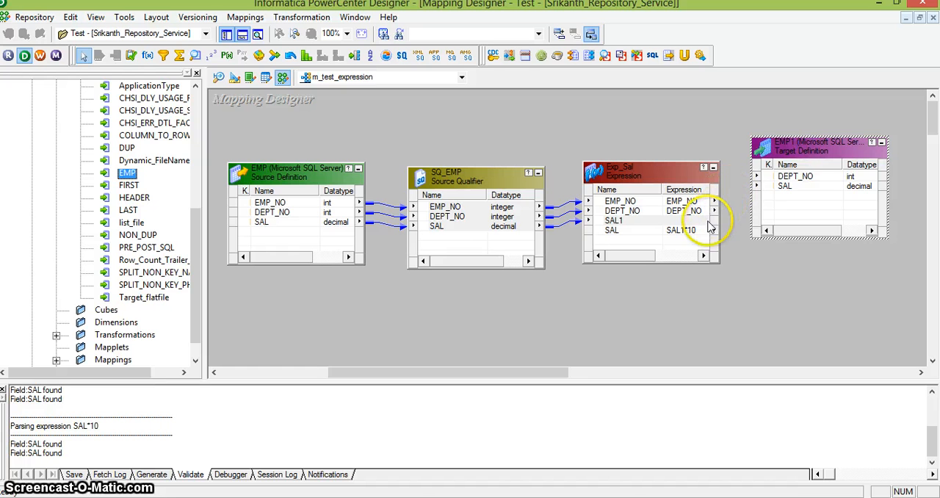
Link the DEPT_NO and SAL output ports of Exp_Sal to the matching columns of the EMP1 target.
{"action": "left_click", "coordinate": [674, 288]}
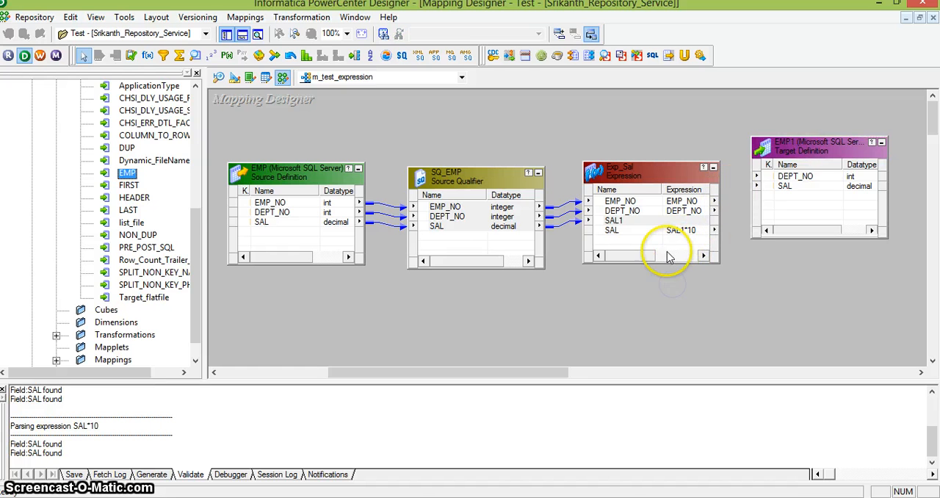
{"action": "left_click", "coordinate": [665, 255]}
{"action": "left_click_drag", "start_coordinate": [656, 259], "coordinate": [610, 255]}
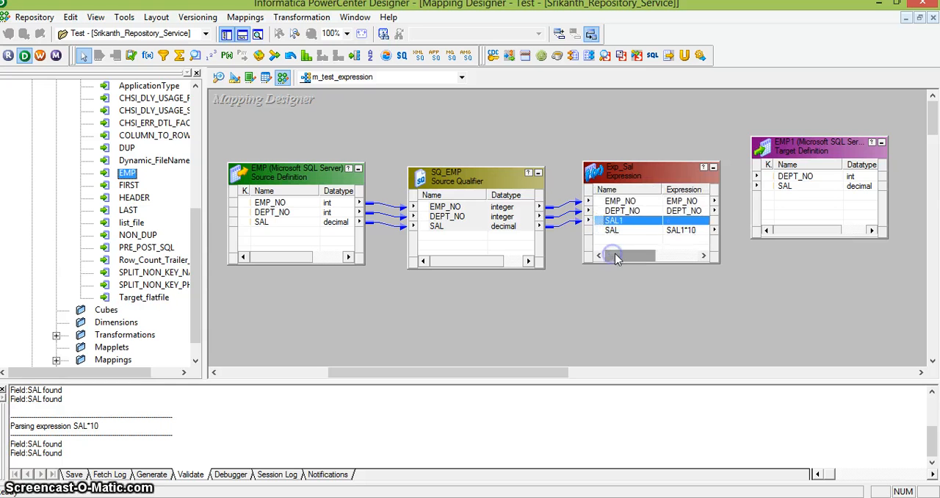
{"action": "left_click", "coordinate": [675, 201]}
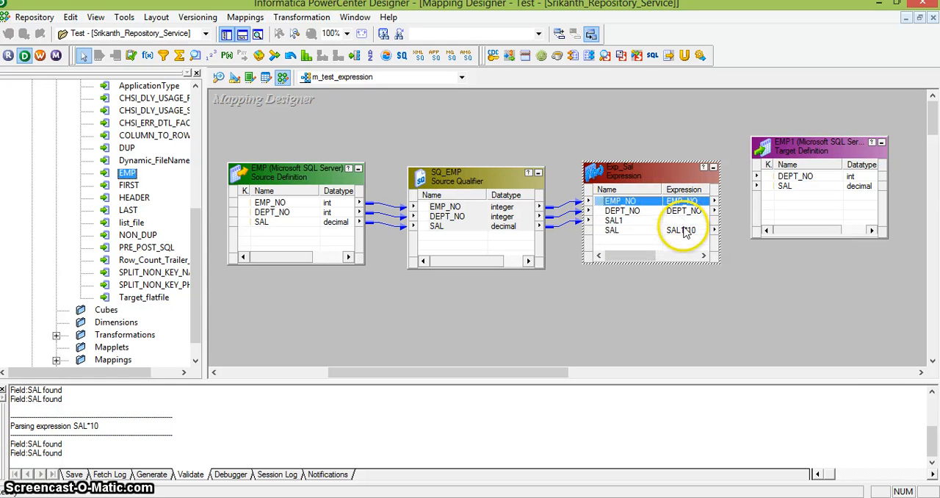
{"action": "left_click", "coordinate": [688, 206]}
{"action": "left_click", "coordinate": [690, 211]}
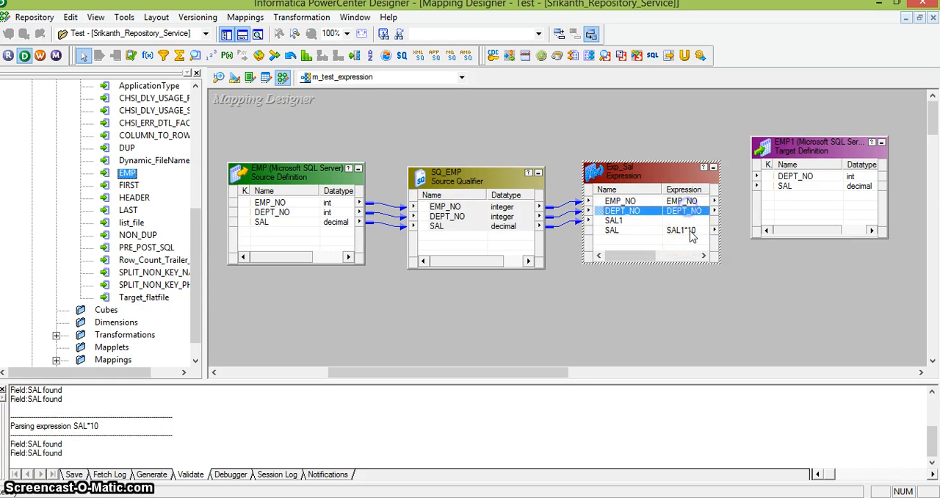
{"action": "left_click", "coordinate": [686, 230], "text": "ctrl"}
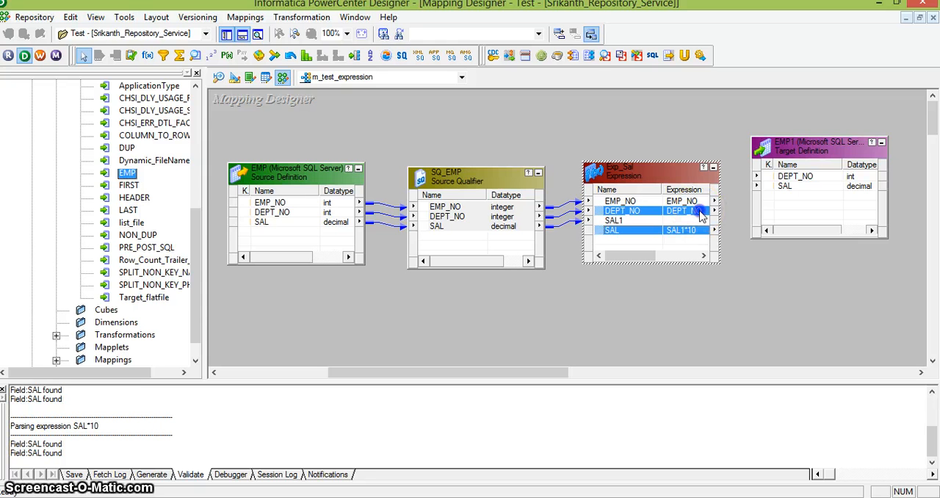
{"action": "left_click_drag", "start_coordinate": [701, 213], "coordinate": [793, 177]}
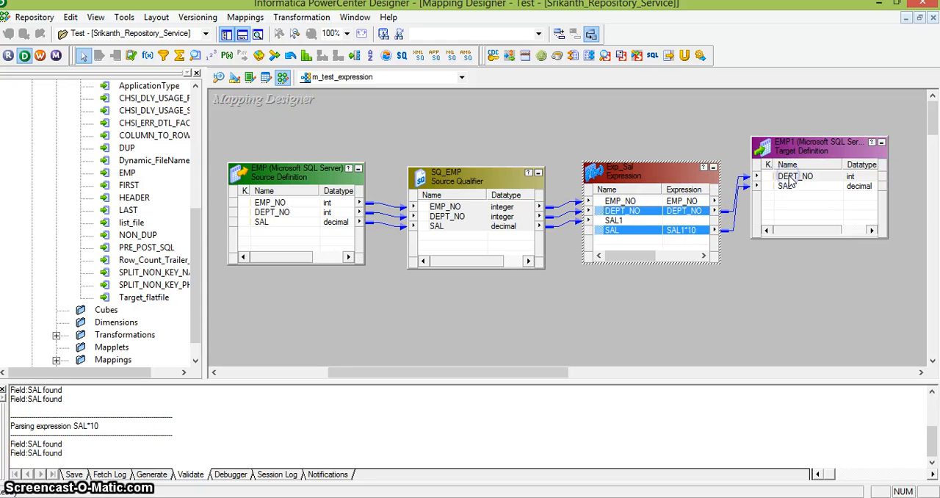
{"action": "left_click", "coordinate": [766, 255]}
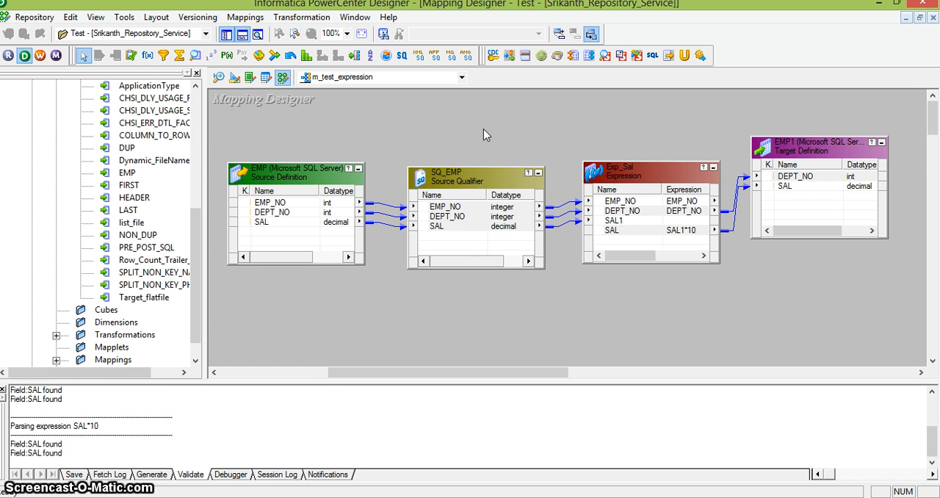
{"action": "left_click", "coordinate": [529, 334]}
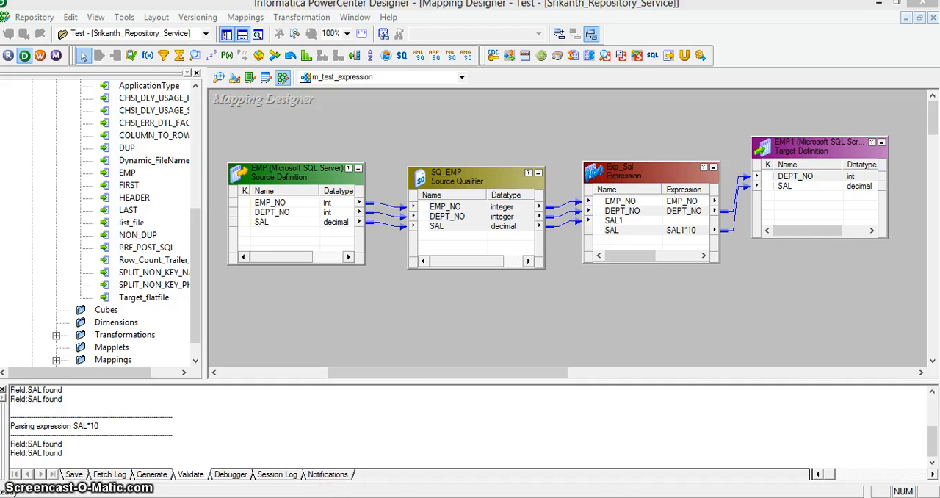
Switch to the PowerPoint tutorial and view the Expression Transformation slide on connecting to the next transformation and selecting a tracing level.
{"action": "mouse_move", "coordinate": [325, 497]}
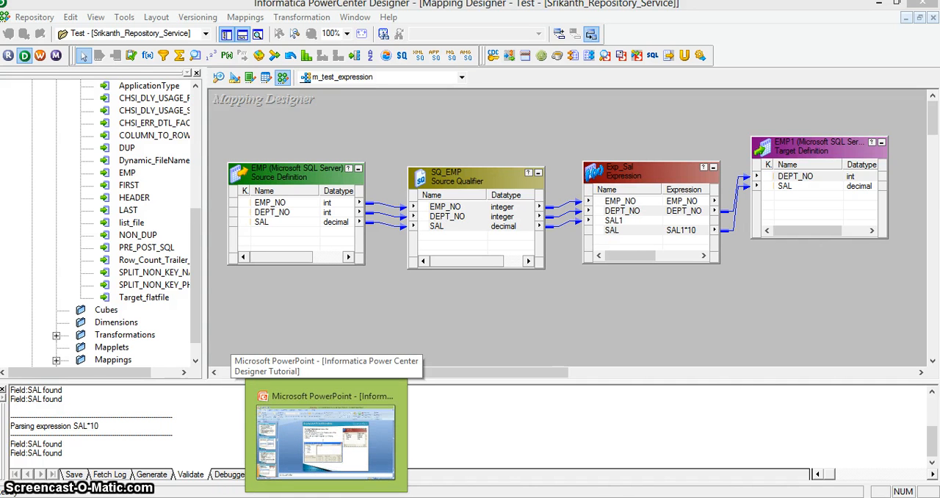
{"action": "left_click", "coordinate": [325, 497]}
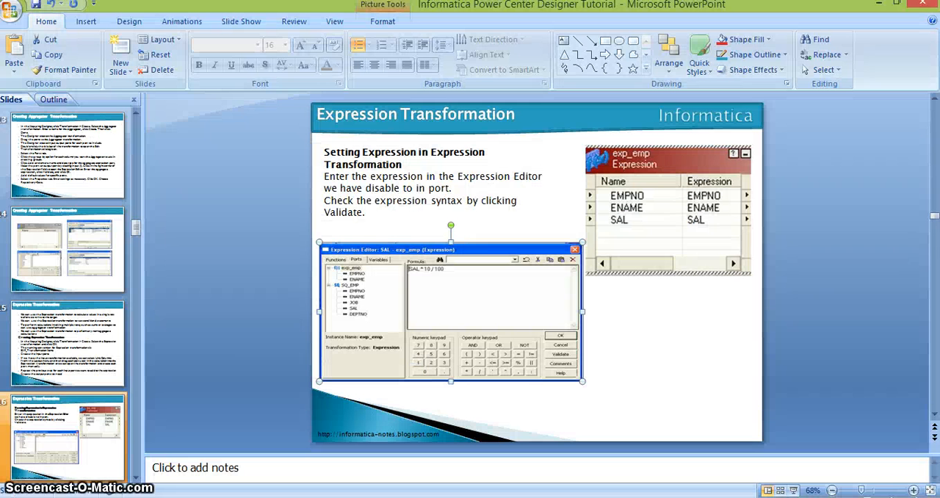
{"action": "key", "text": "Down"}
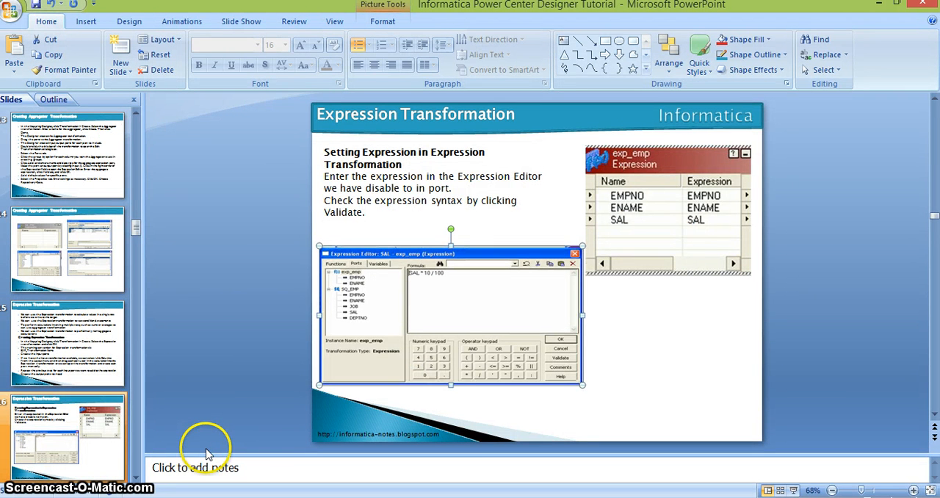
{"action": "key", "text": "Up"}
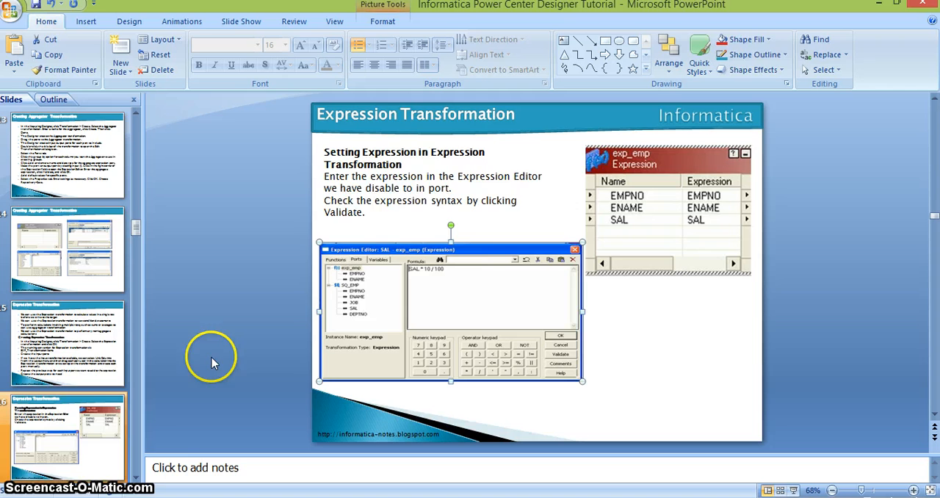
{"action": "left_click", "coordinate": [211, 314]}
{"action": "scroll", "coordinate": [210, 312], "scroll_direction": "down", "scroll_amount": 1}
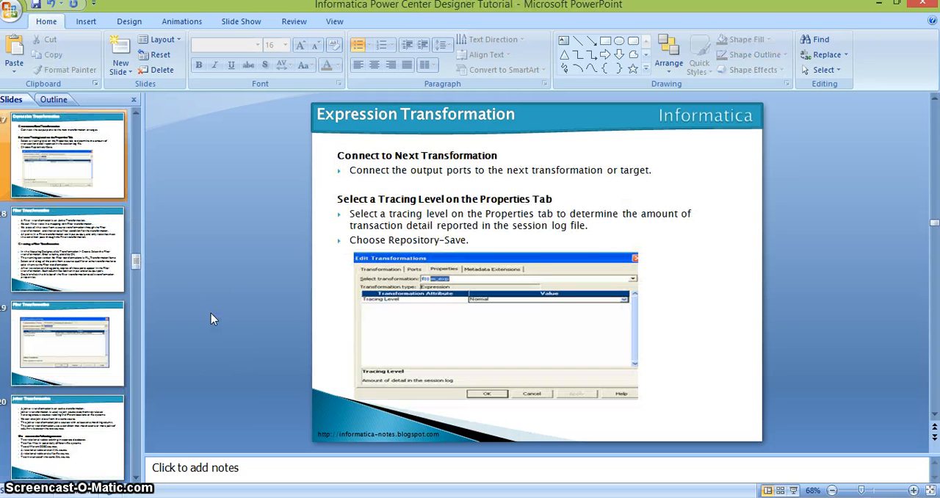